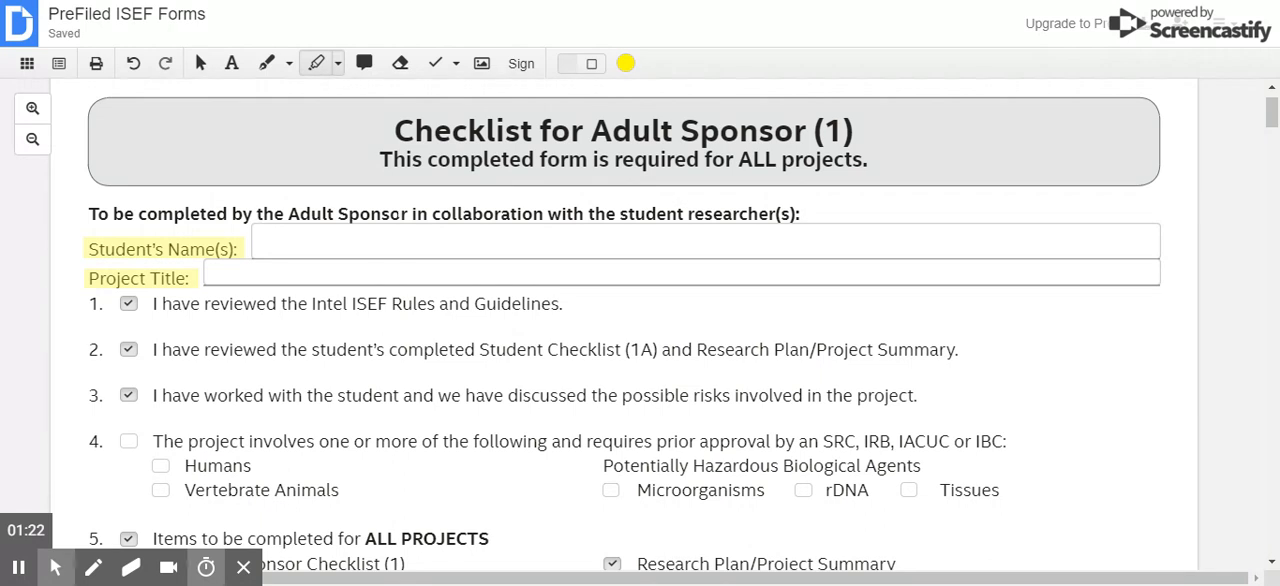
# - Review the Checklist for Adult Sponsor (1), from the student name and project title fields through the required forms to the sponsor signature block
pyautogui.click(119, 232)
pyautogui.moveTo(237, 250)
pyautogui.scroll(-1, 640, 330)
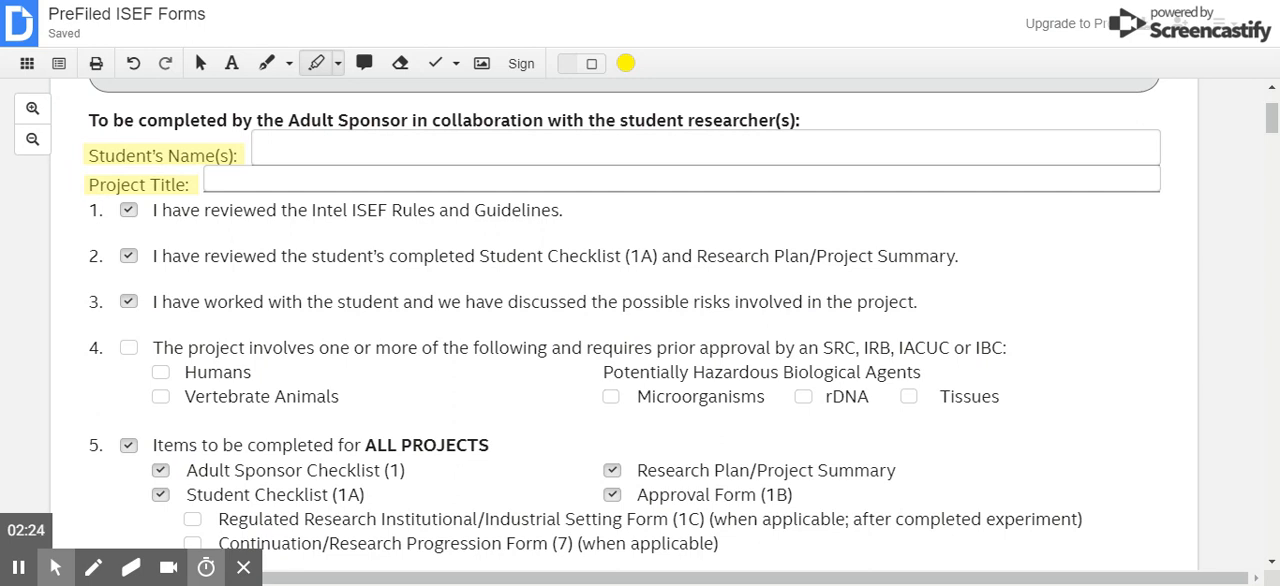
pyautogui.scroll(-1, 265, 349)
pyautogui.scroll(-1, 265, 349)
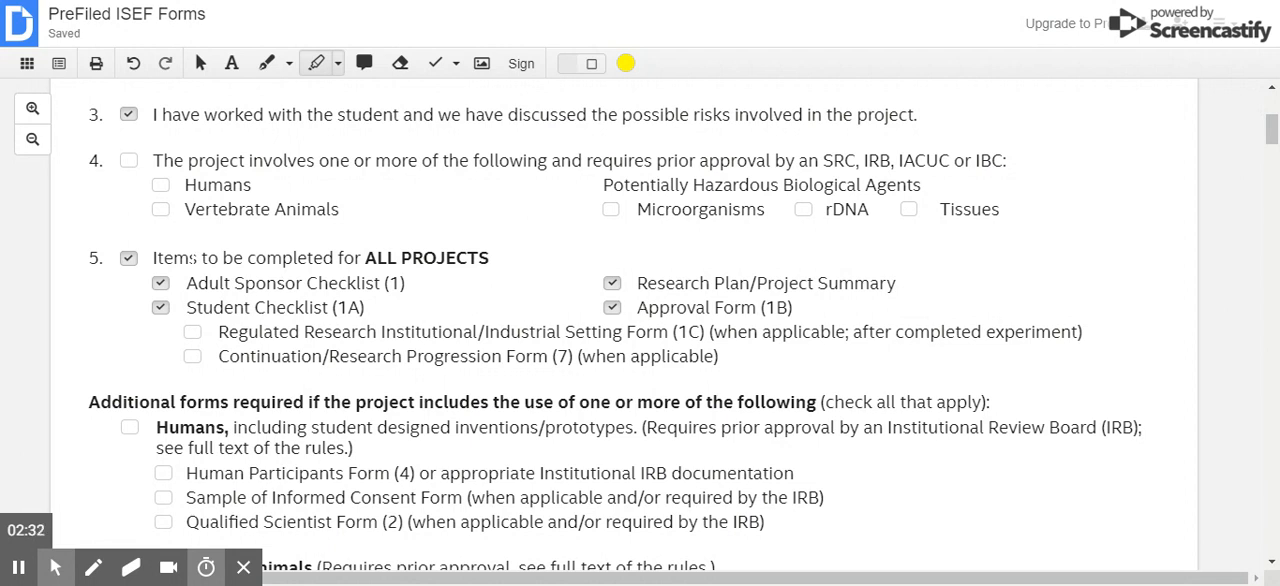
pyautogui.scroll(-3, 192, 258)
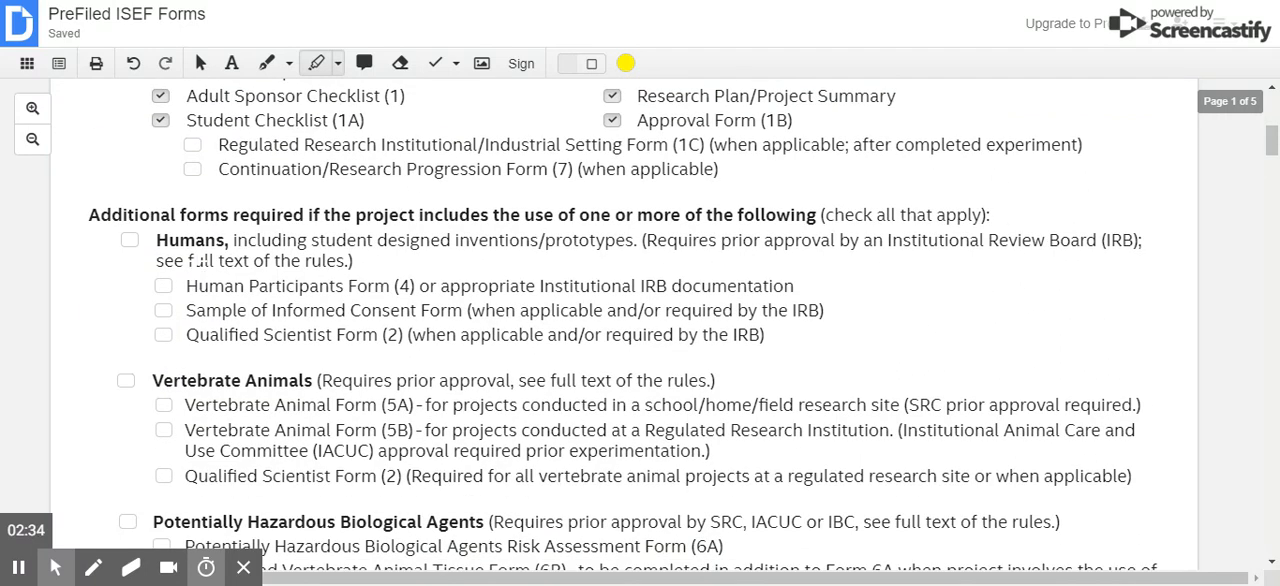
pyautogui.scroll(-2, 198, 258)
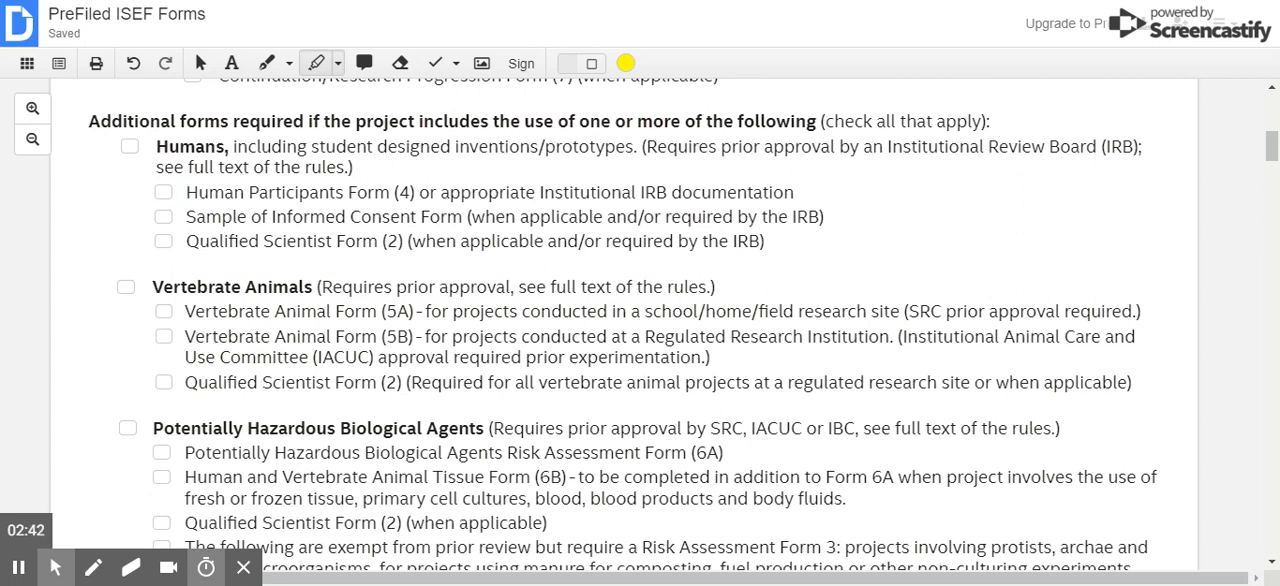
pyautogui.scroll(-2, 160, 196)
pyautogui.scroll(-2, 640, 300)
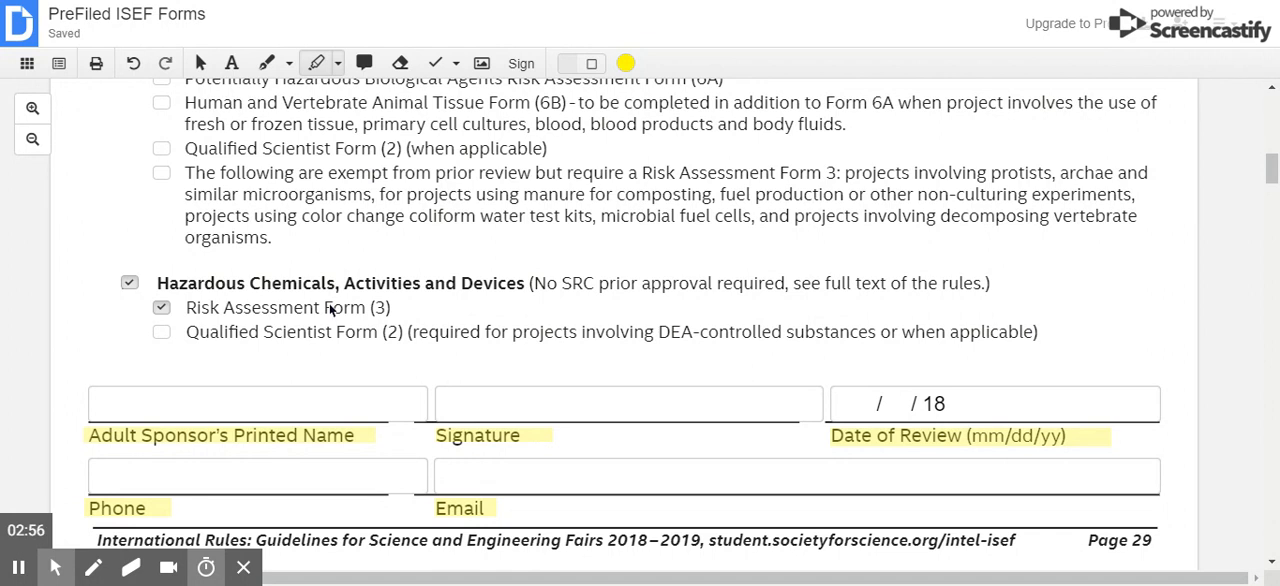
pyautogui.scroll(-1, 345, 306)
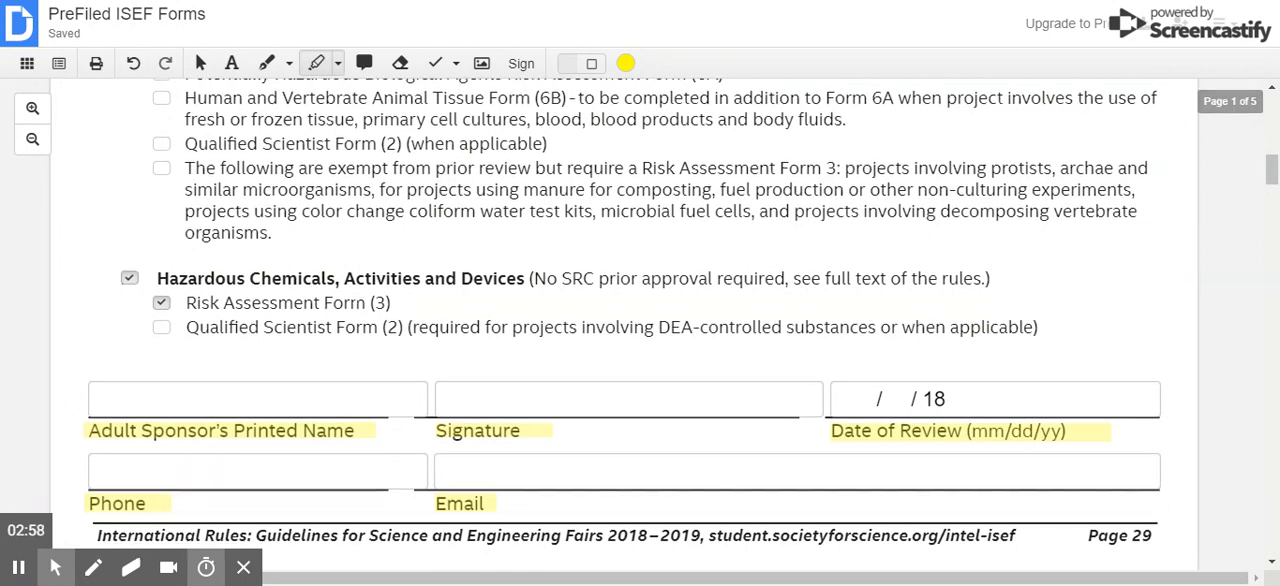
pyautogui.scroll(-2, 357, 302)
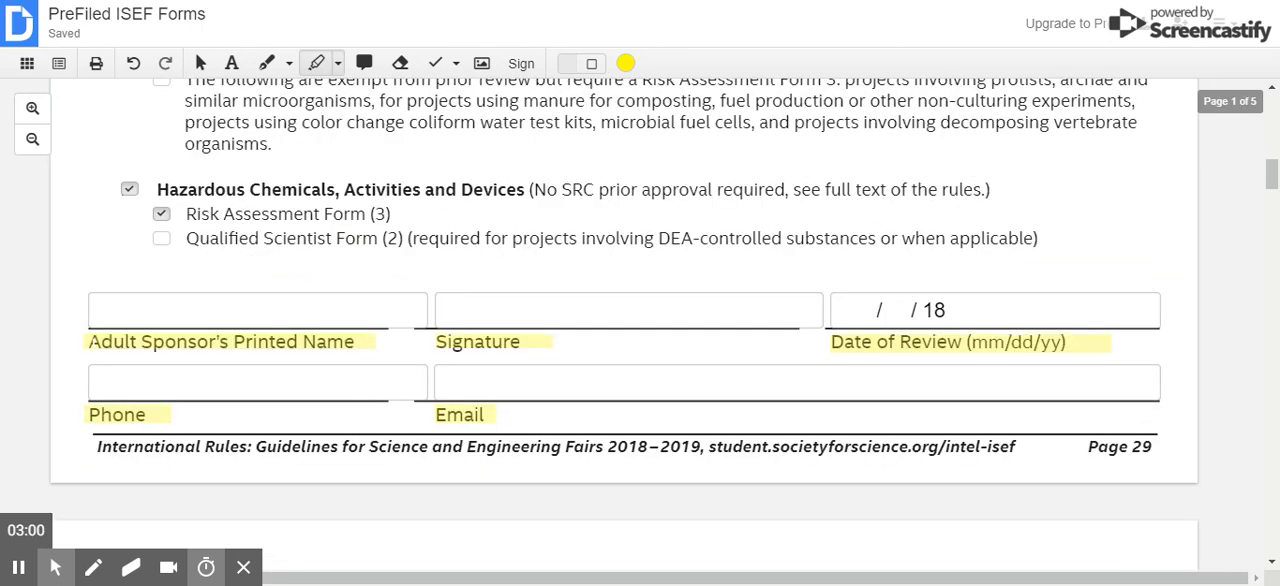
pyautogui.click(95, 341)
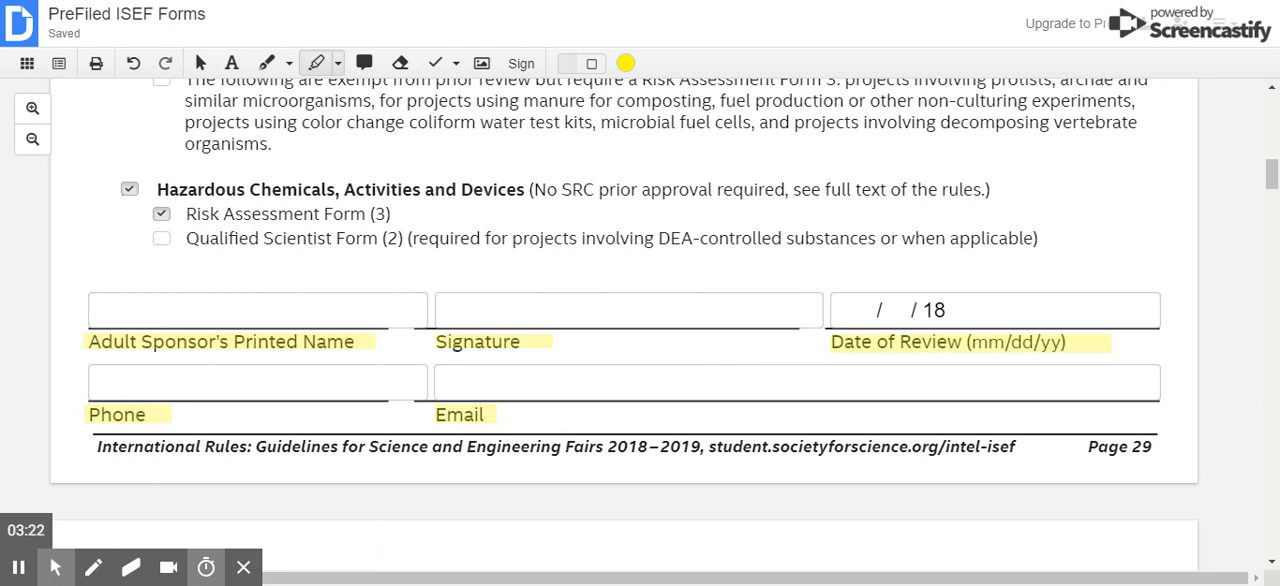
pyautogui.scroll(1, 640, 320)
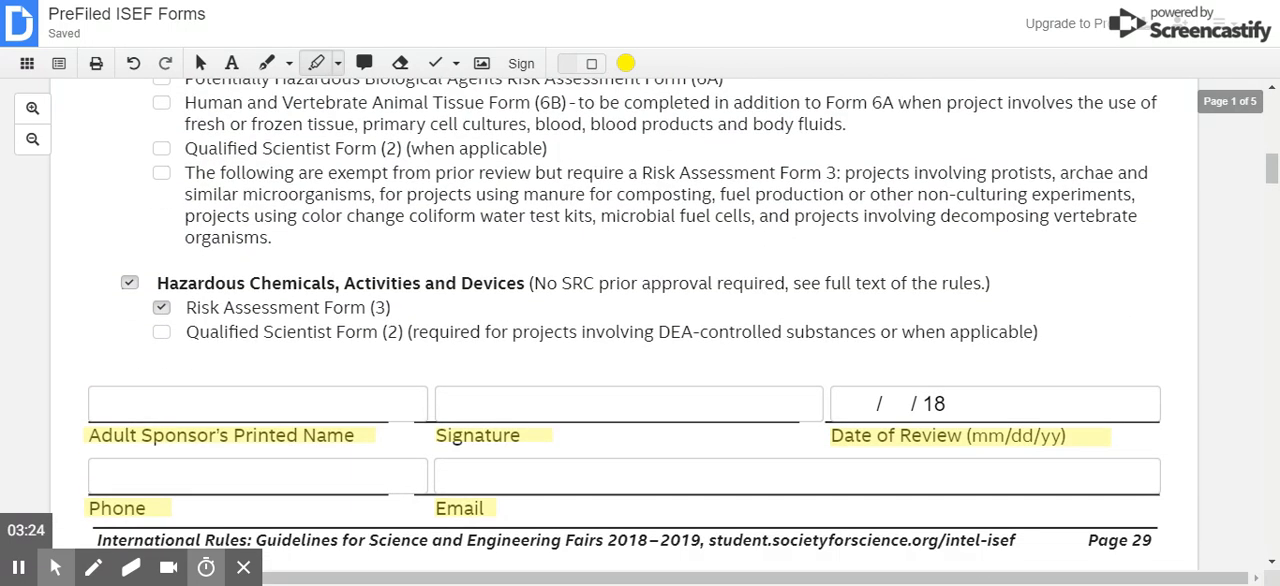
# - Highlight the "Email:" label under Student/Team Leader on the Student Checklist (1A) in yellow
pyautogui.scroll(-5, 640, 320)
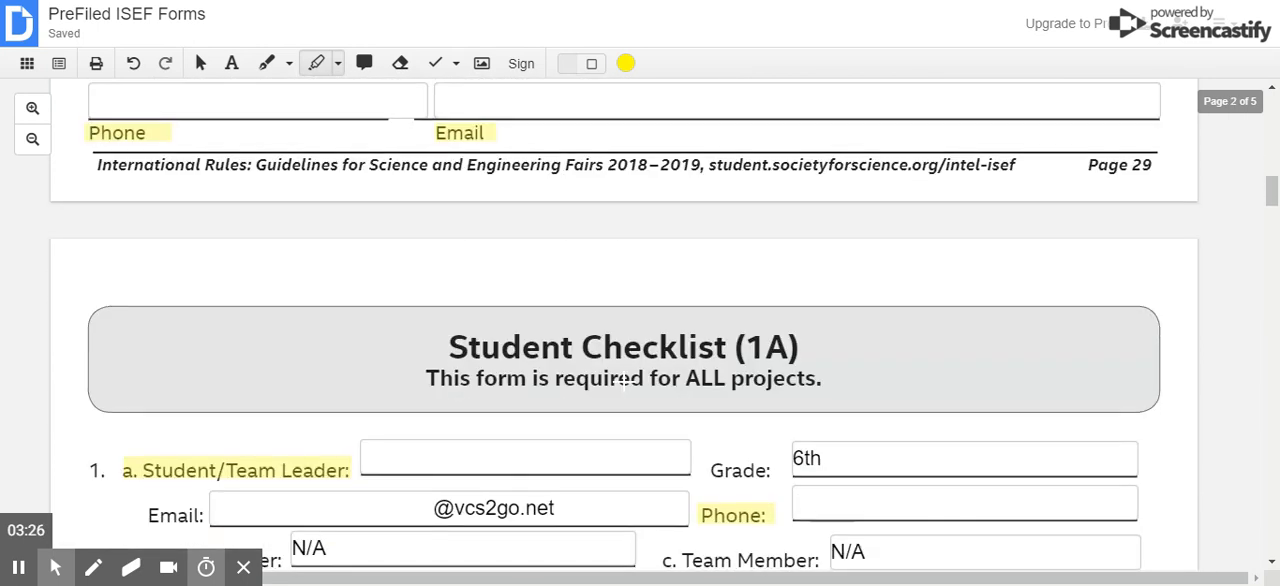
pyautogui.scroll(-1, 640, 320)
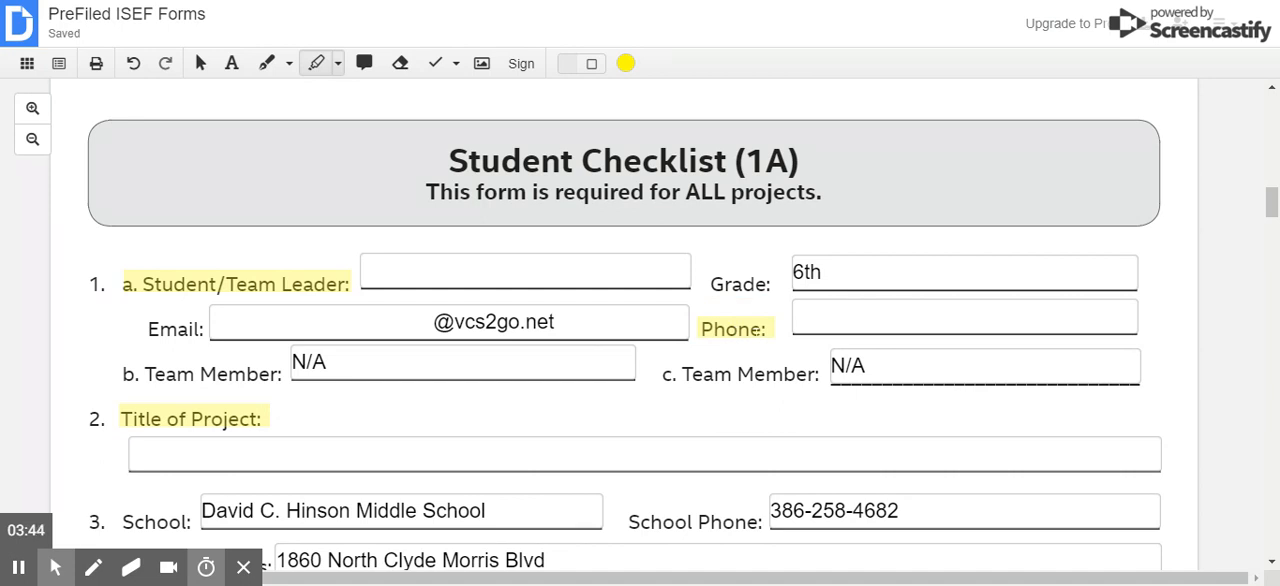
pyautogui.moveTo(140, 322)
pyautogui.mouseDown()
pyautogui.moveTo(160, 338)
pyautogui.moveTo(206, 337)
pyautogui.mouseUp()
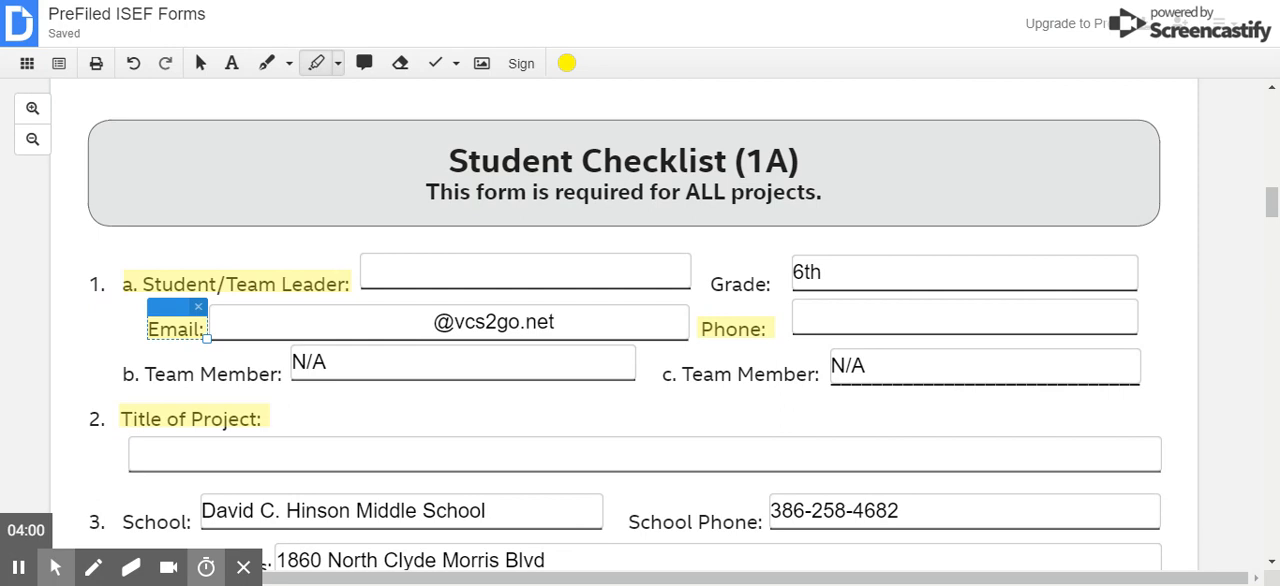
# - Review the rest of the Student Checklist (1A), from the project title and adult sponsor fields to items 10 and 11
pyautogui.scroll(-1, 640, 330)
pyautogui.moveTo(120, 325); pyautogui.dragTo(262, 325)
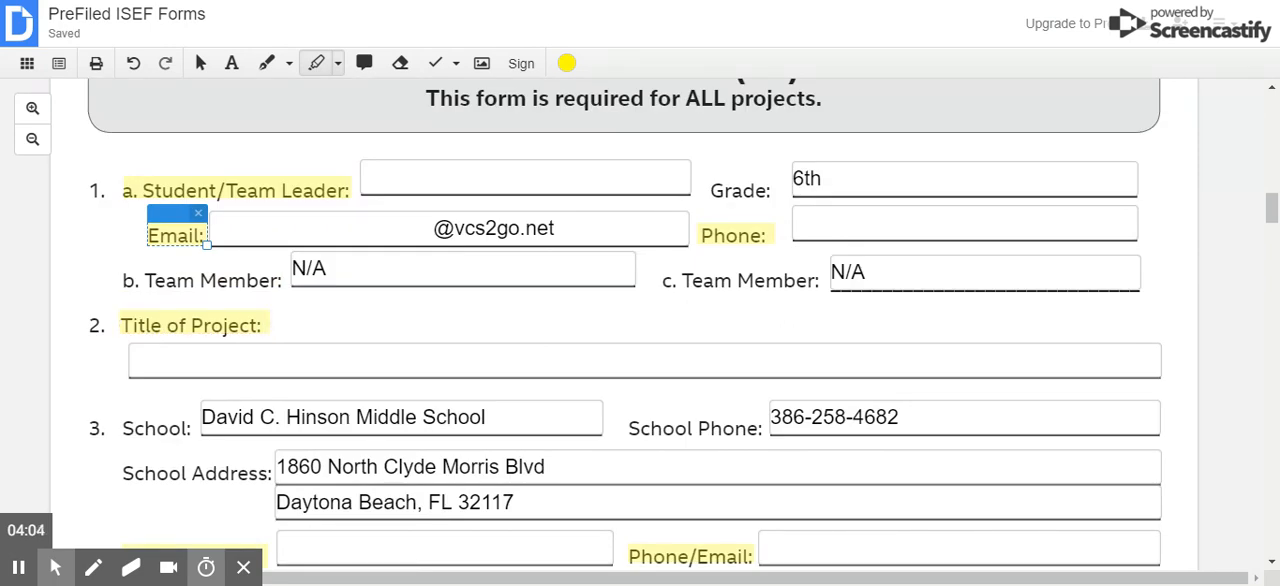
pyautogui.scroll(-3, 640, 330)
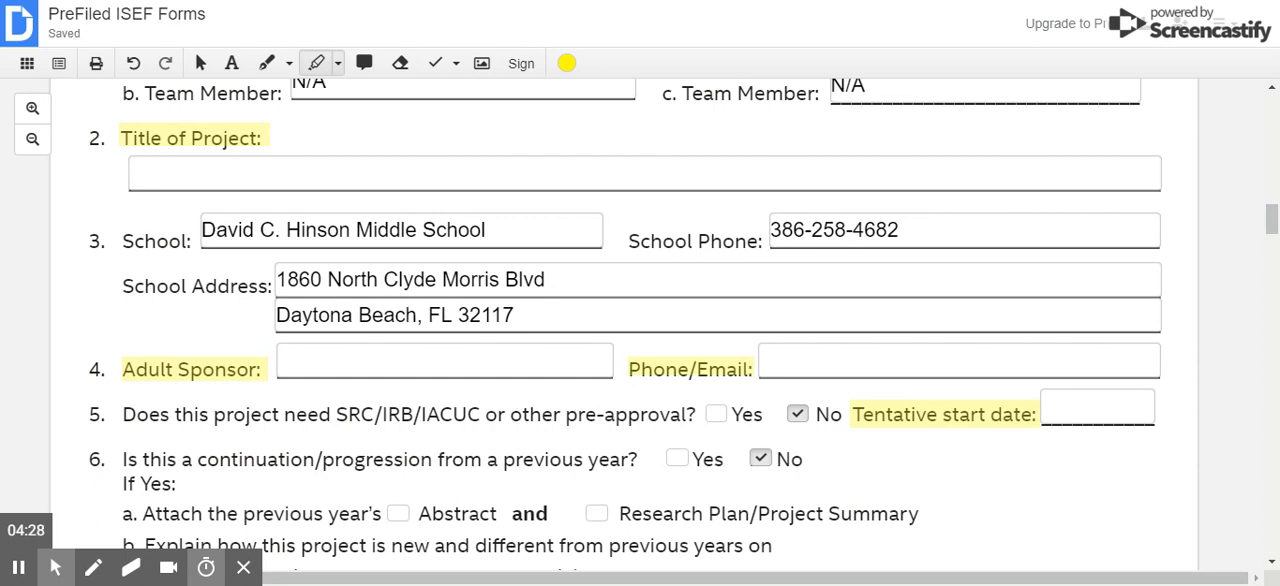
pyautogui.scroll(-1, 640, 330)
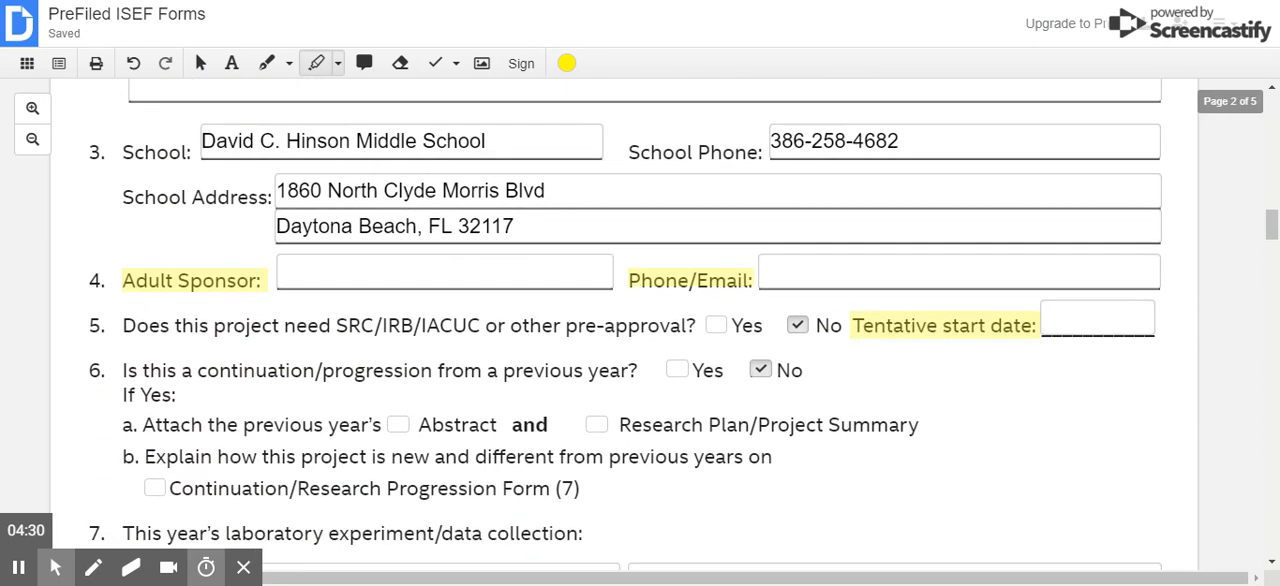
pyautogui.scroll(-1, 640, 330)
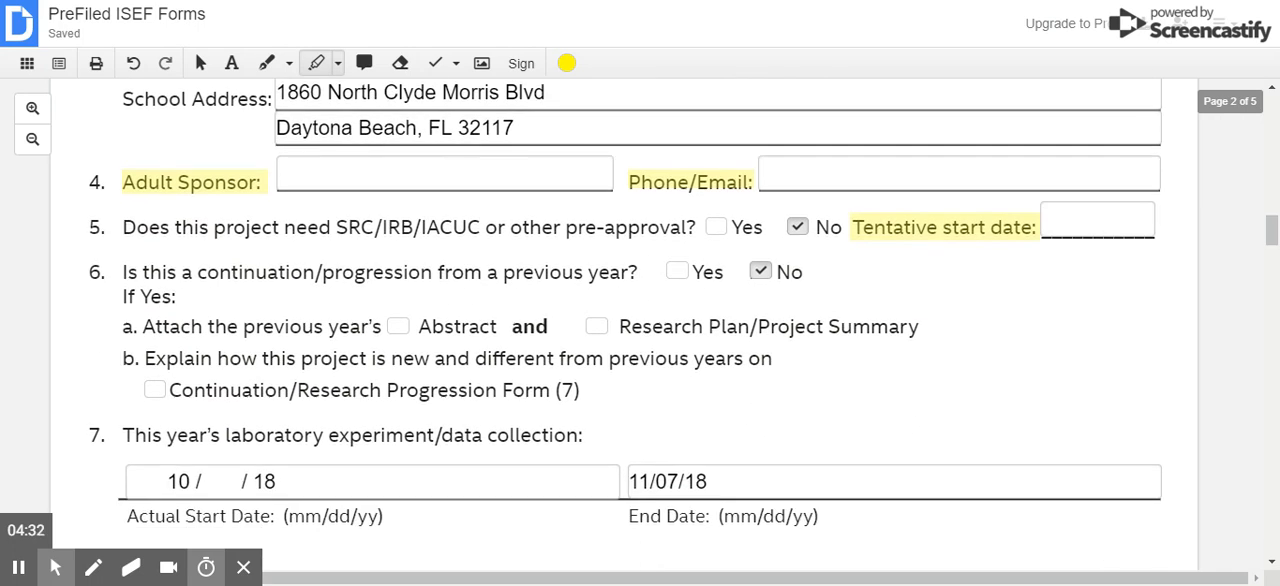
pyautogui.scroll(-1, 640, 330)
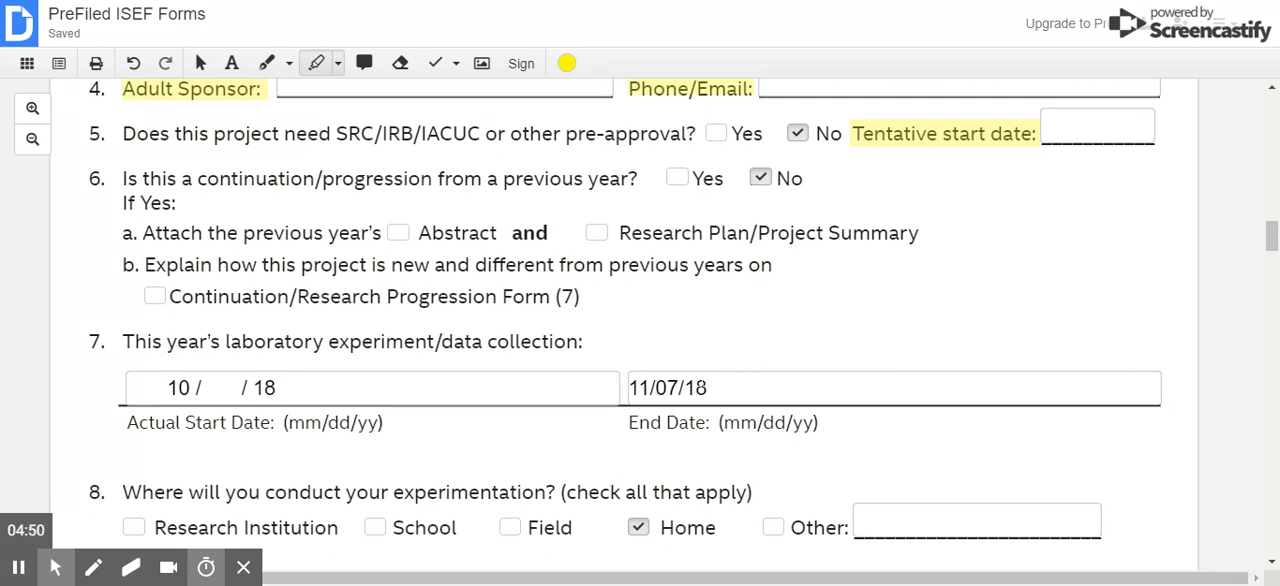
pyautogui.scroll(-1, 640, 320)
pyautogui.scroll(1, 640, 320)
pyautogui.scroll(-2, 256, 340)
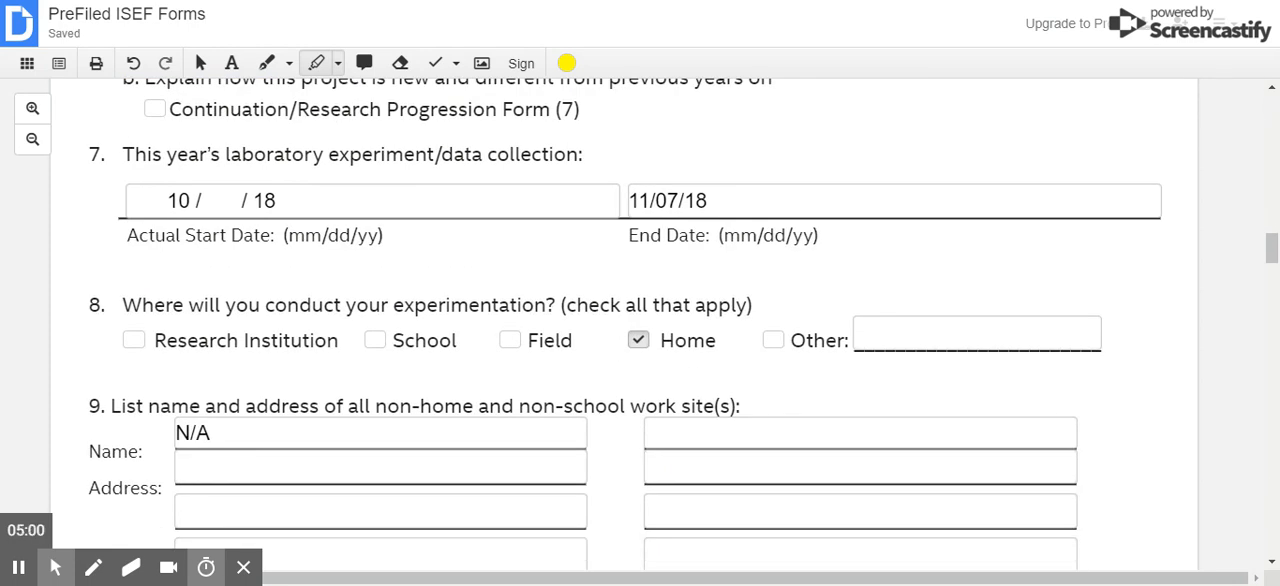
pyautogui.scroll(-1, 683, 324)
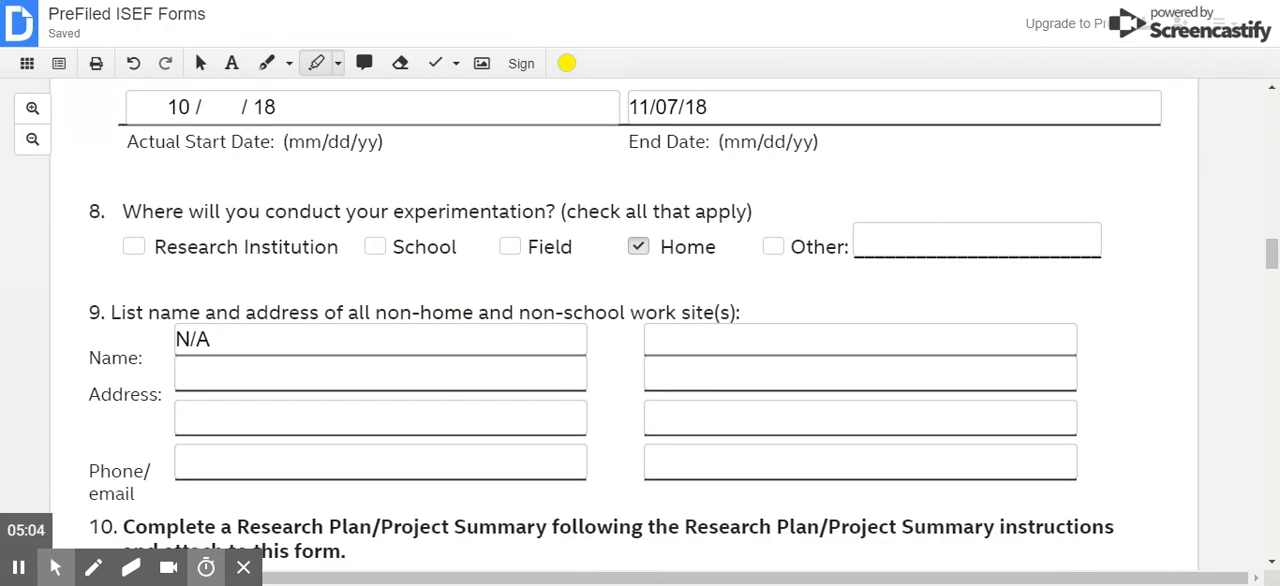
pyautogui.scroll(-3, 240, 245)
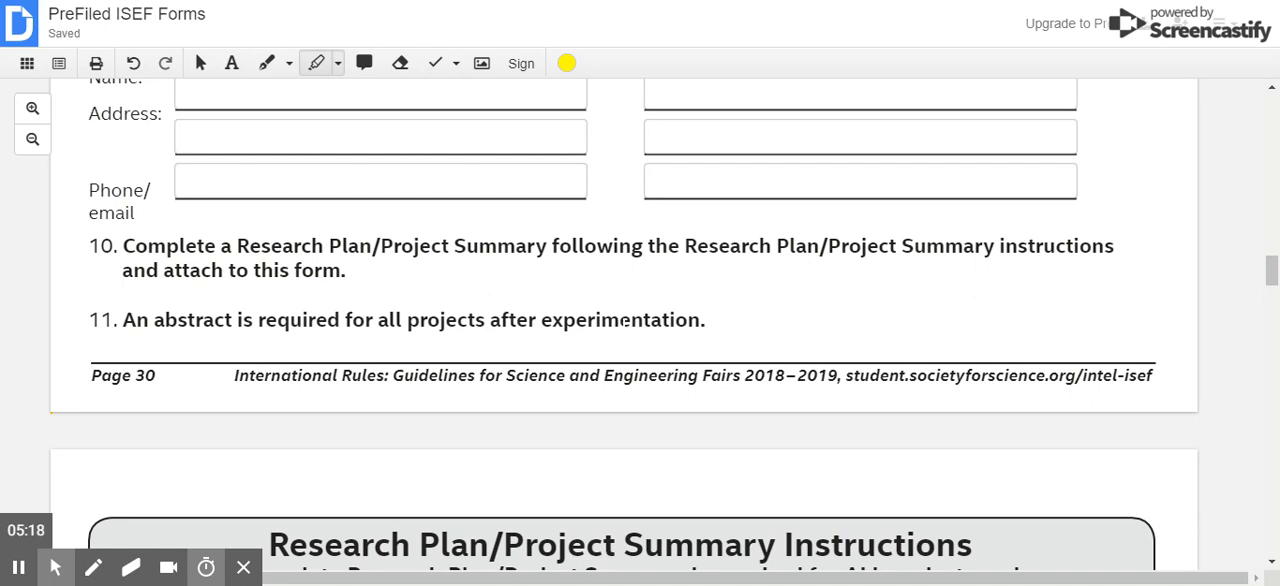
# - Read through the Research Plan/Project Summary Instructions page, including the required sections and the hazardous chemicals, activities and devices item
pyautogui.scroll(-5, 627, 320)
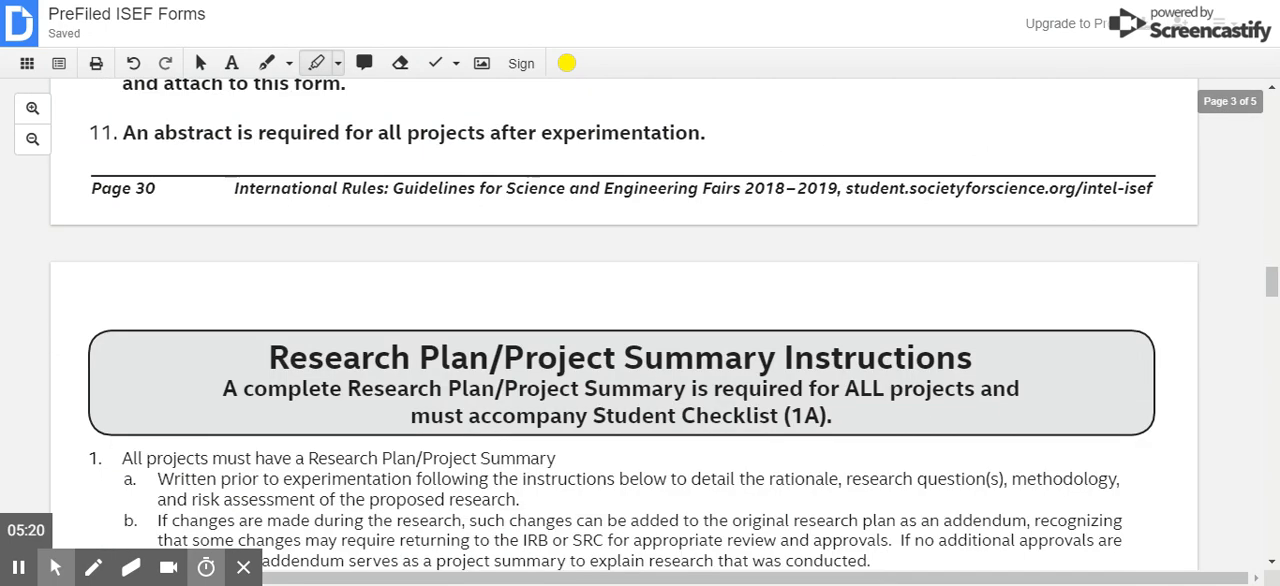
pyautogui.scroll(-2, 441, 214)
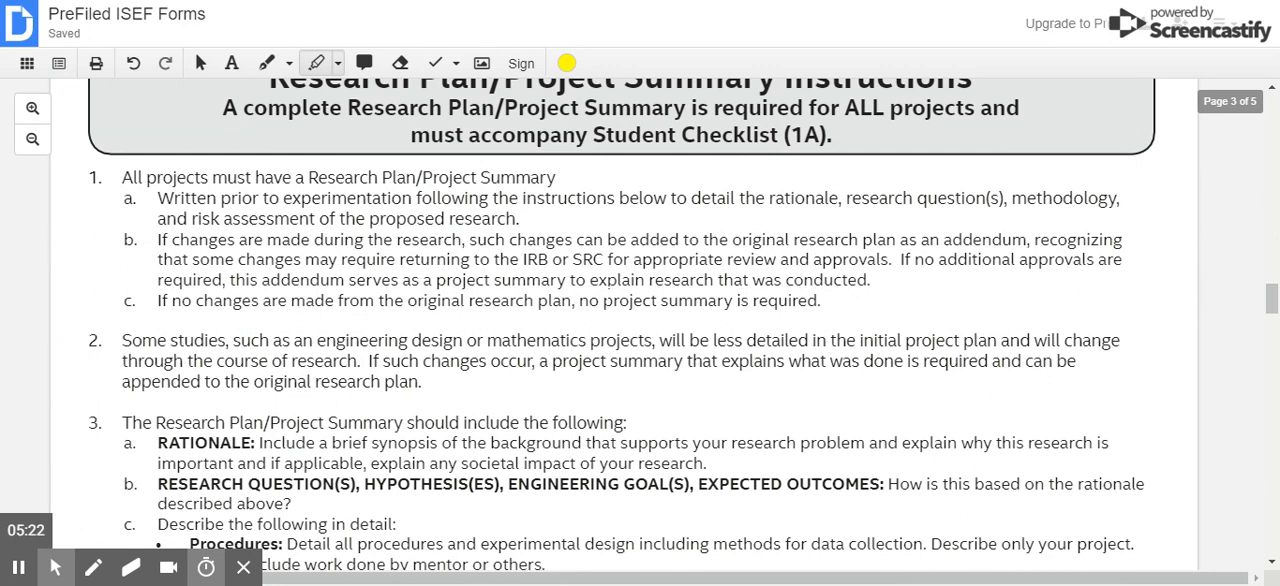
pyautogui.scroll(2, 441, 214)
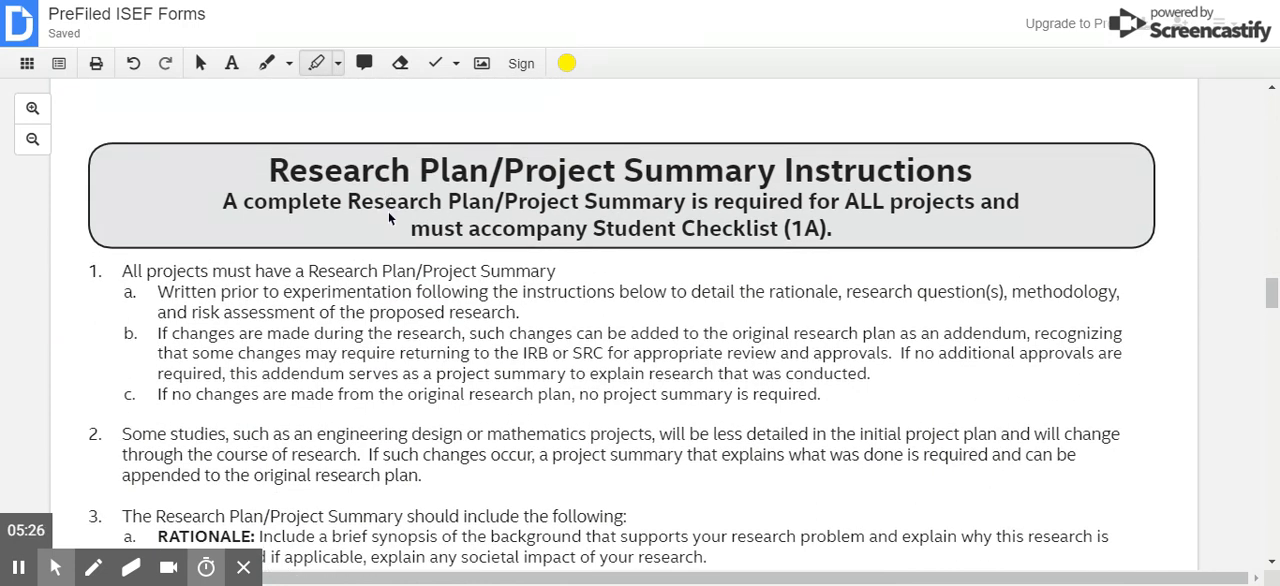
pyautogui.scroll(-4, 388, 211)
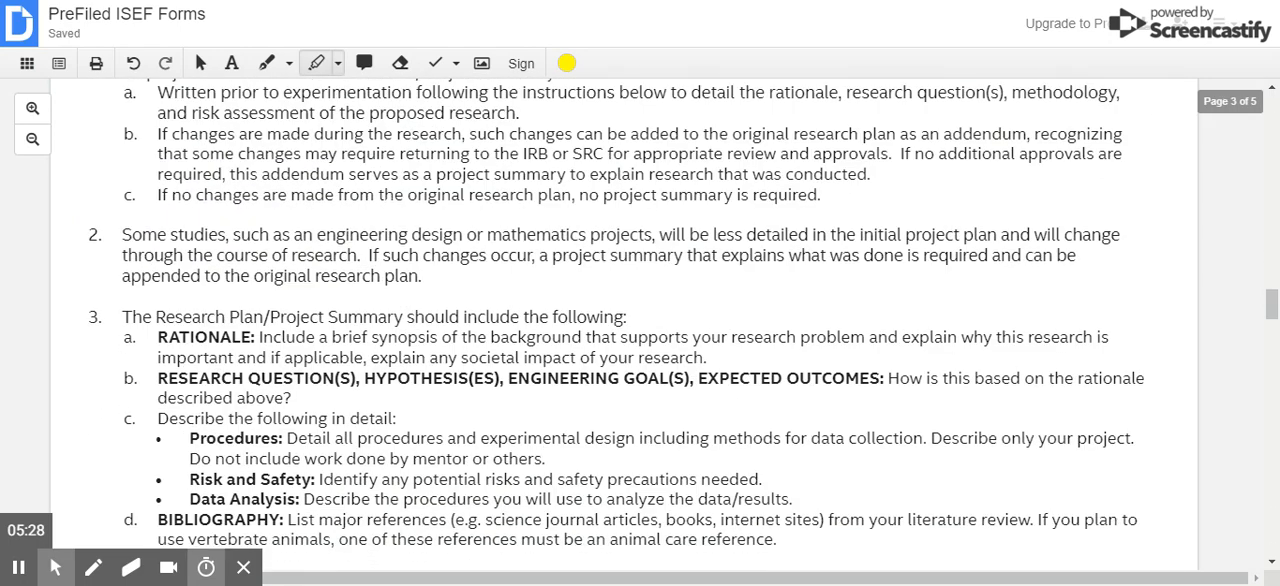
pyautogui.scroll(-10, 367, 220)
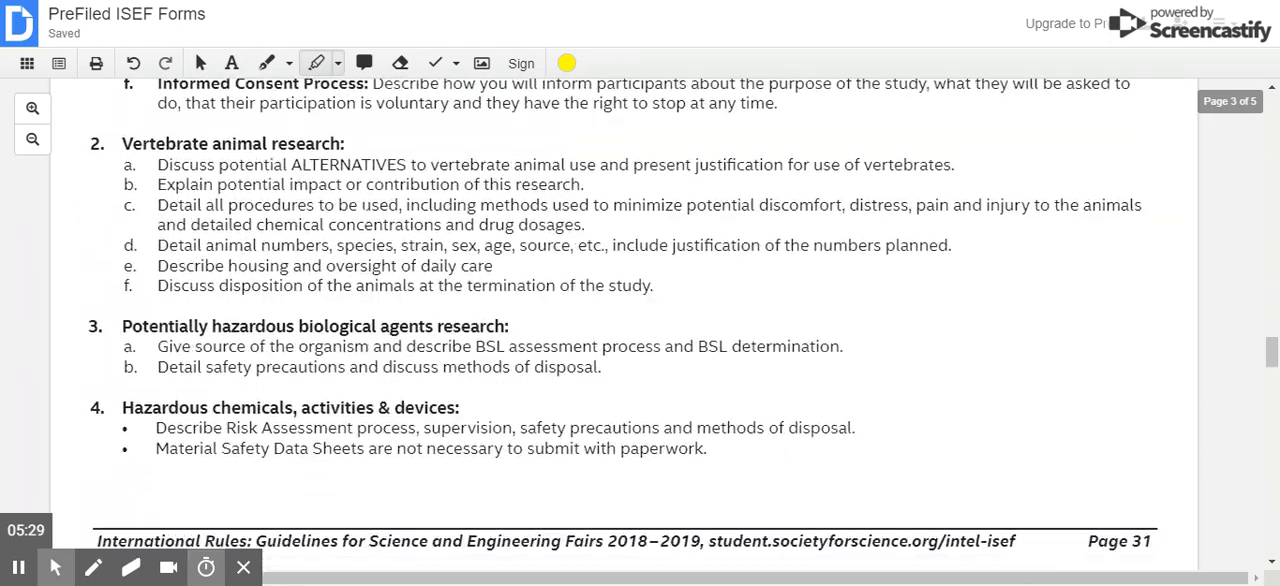
# - Review the Approval Form (1B), covering the student and parent signature fields, the local Fair SRC section and the final SRC approval section
pyautogui.scroll(-1, 367, 220)
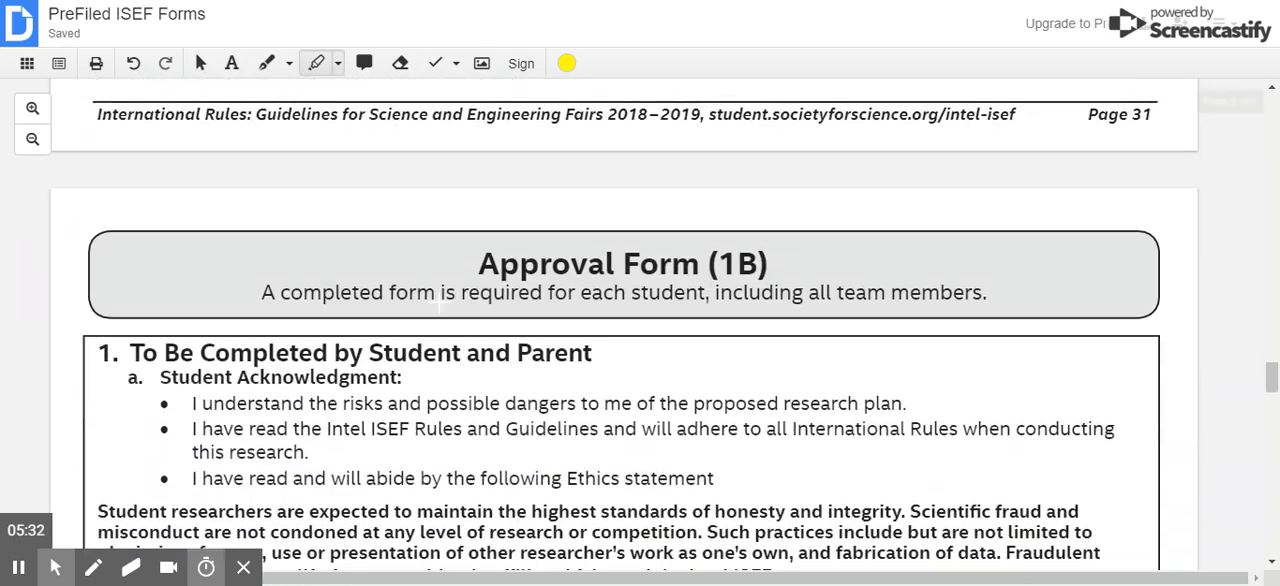
pyautogui.scroll(-1, 440, 310)
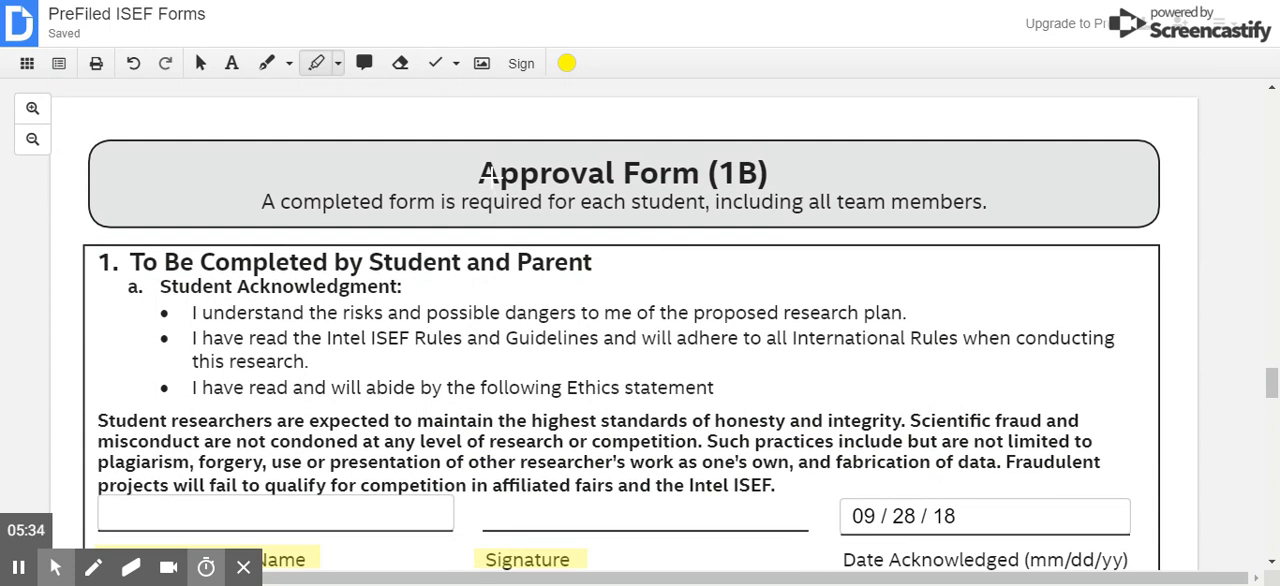
pyautogui.scroll(-1, 438, 220)
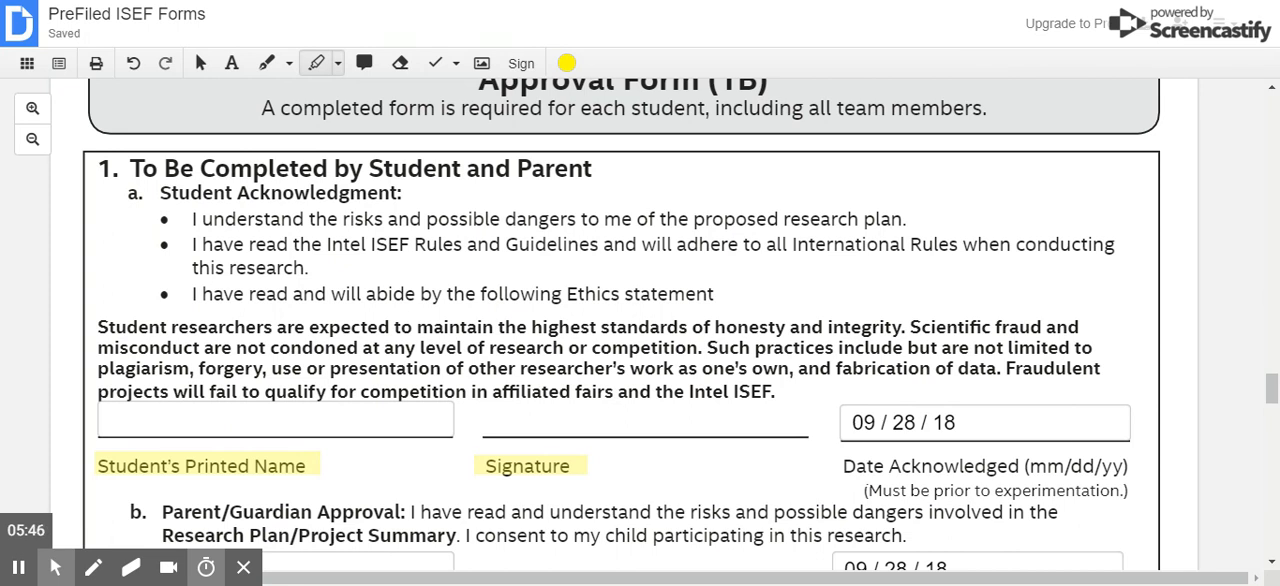
pyautogui.scroll(-1, 640, 324)
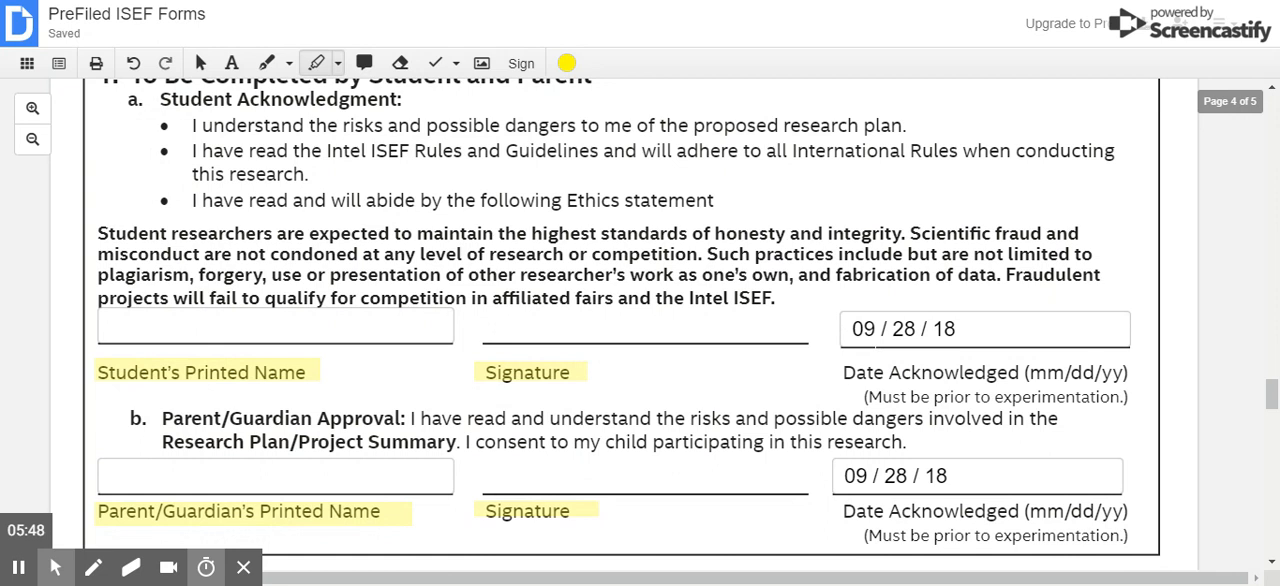
pyautogui.scroll(-2, 180, 297)
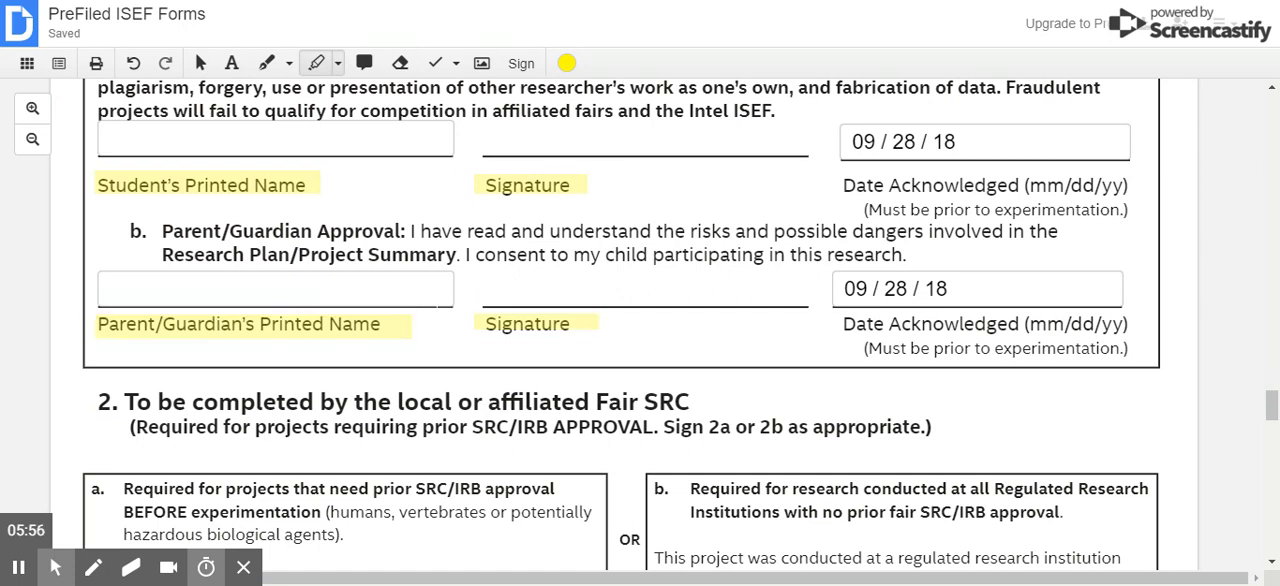
pyautogui.scroll(-5, 640, 325)
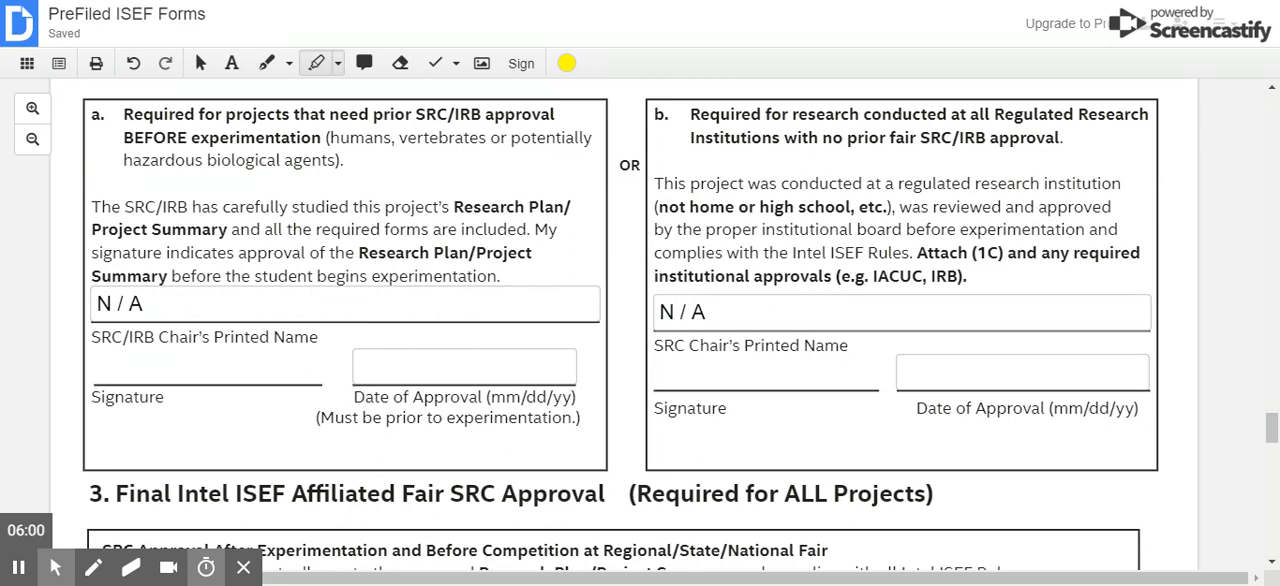
pyautogui.scroll(-2, 640, 325)
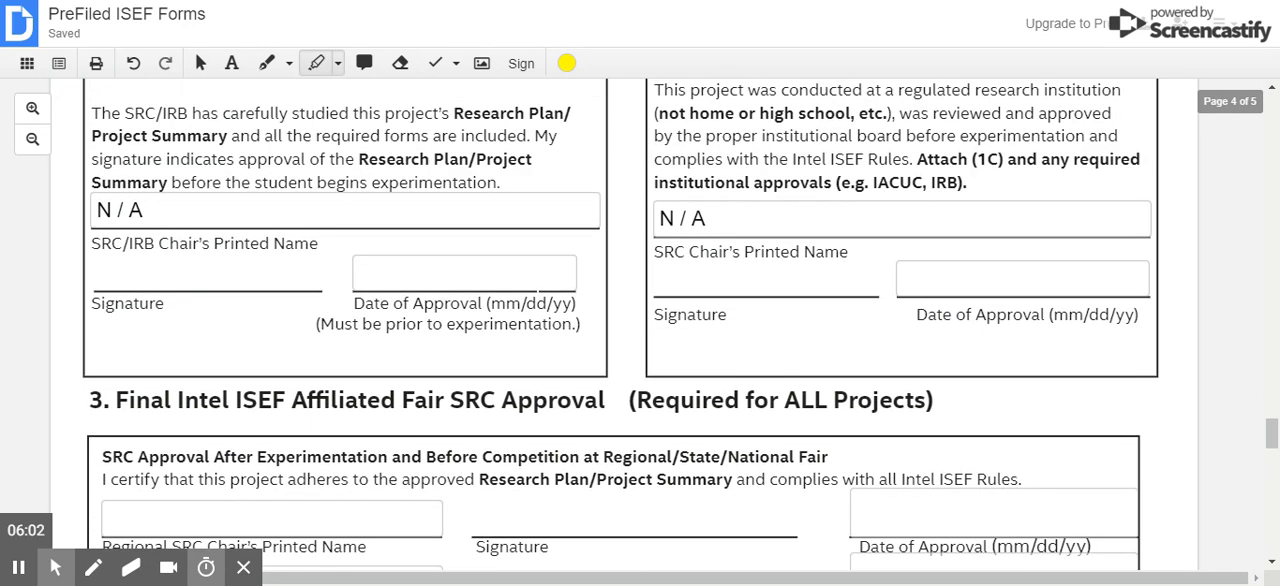
pyautogui.scroll(3, 640, 325)
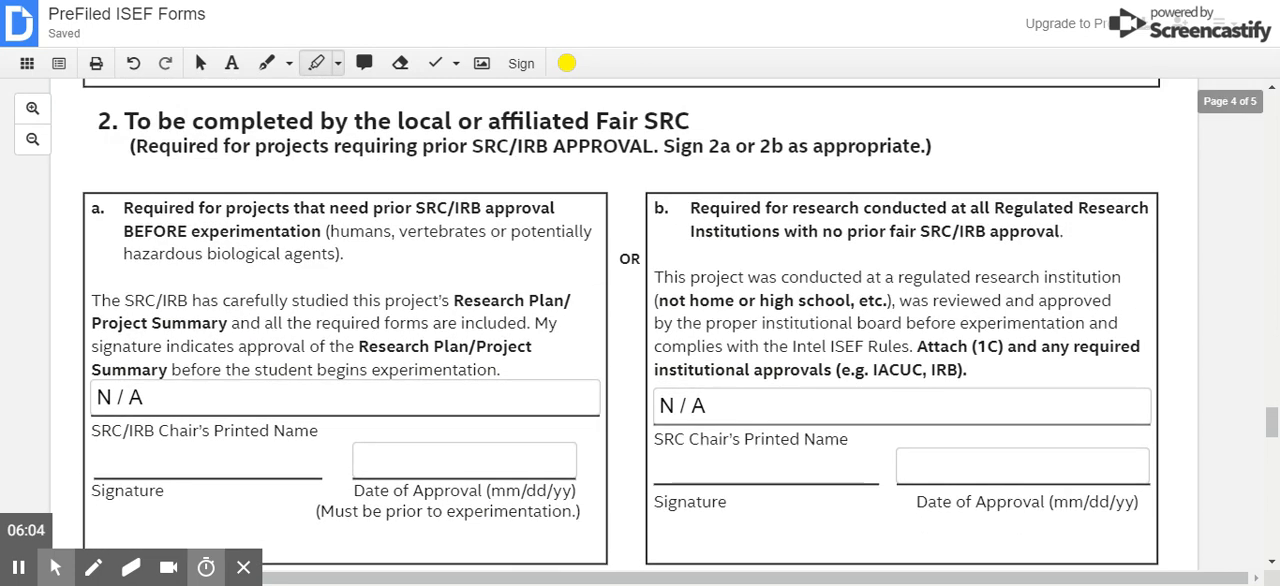
pyautogui.scroll(-6, 640, 325)
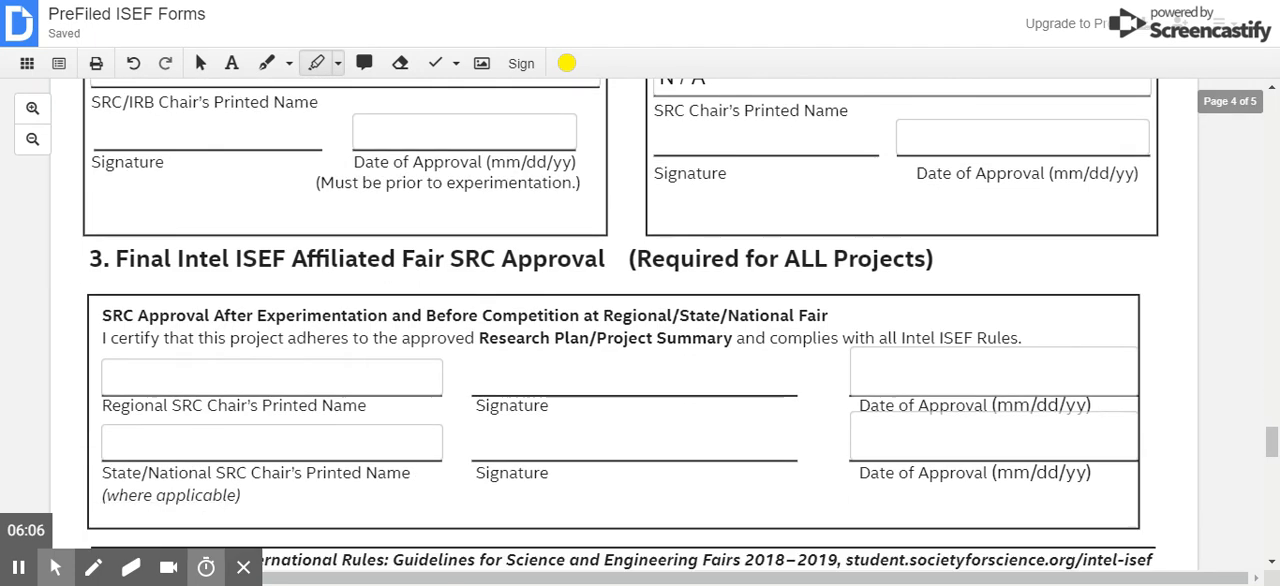
pyautogui.scroll(-5, 640, 325)
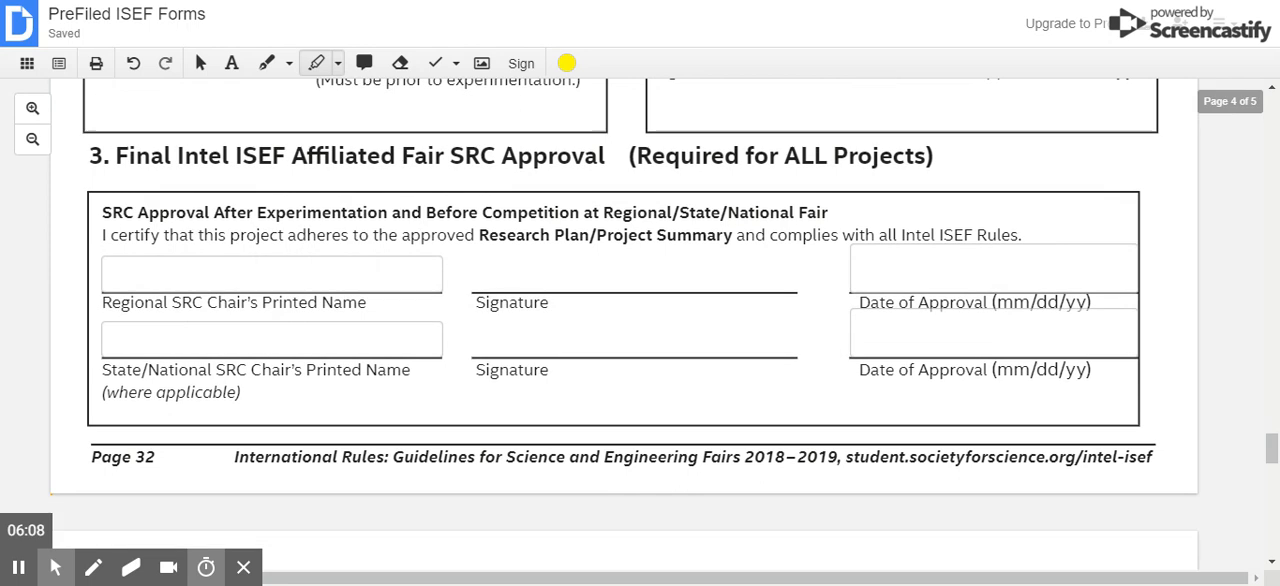
# - Review the Risk Assessment Form (3), from the student name and project title fields through the hazard, risk and safety precaution items 1 to 3
pyautogui.scroll(3, 640, 325)
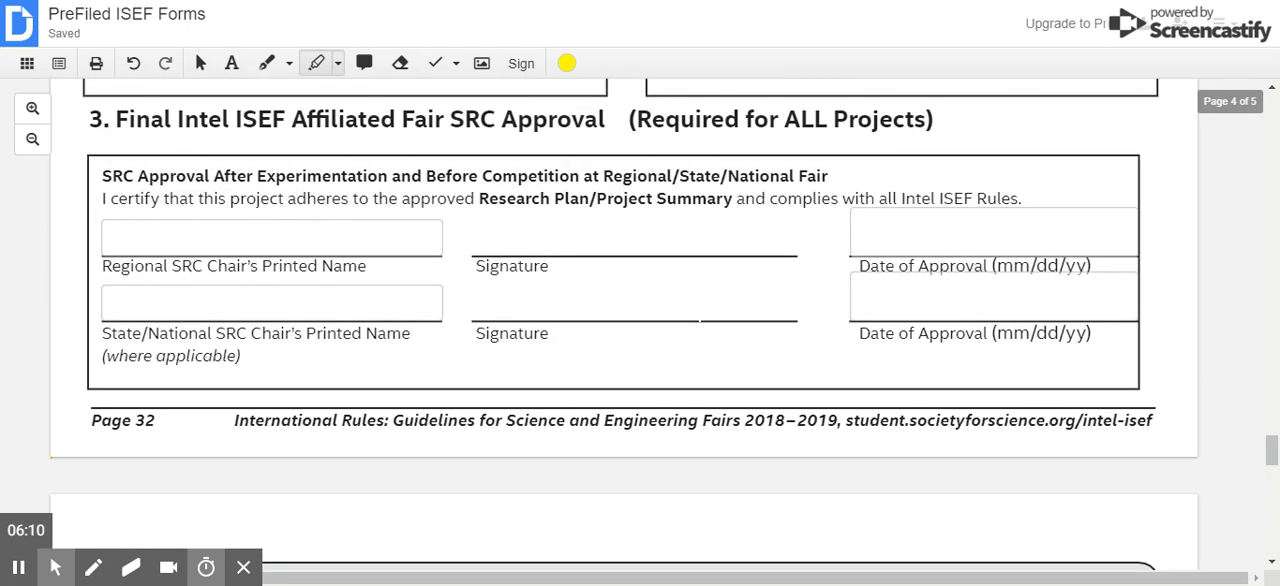
pyautogui.scroll(-1, 640, 325)
pyautogui.scroll(-5, 640, 325)
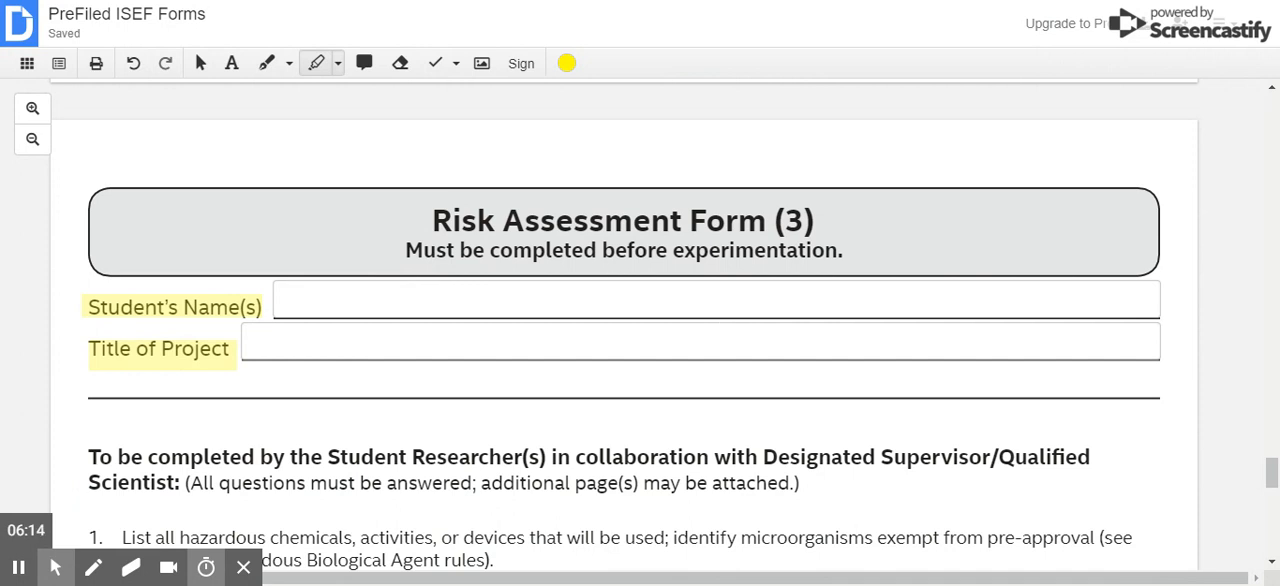
pyautogui.scroll(-2, 640, 325)
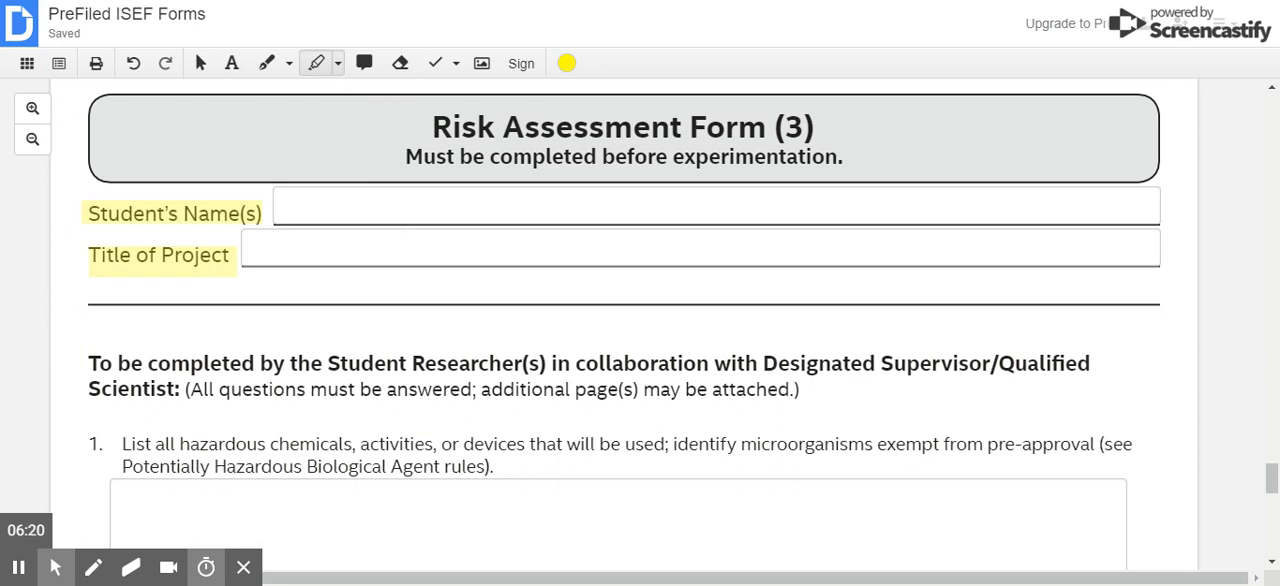
pyautogui.scroll(-3, 622, 325)
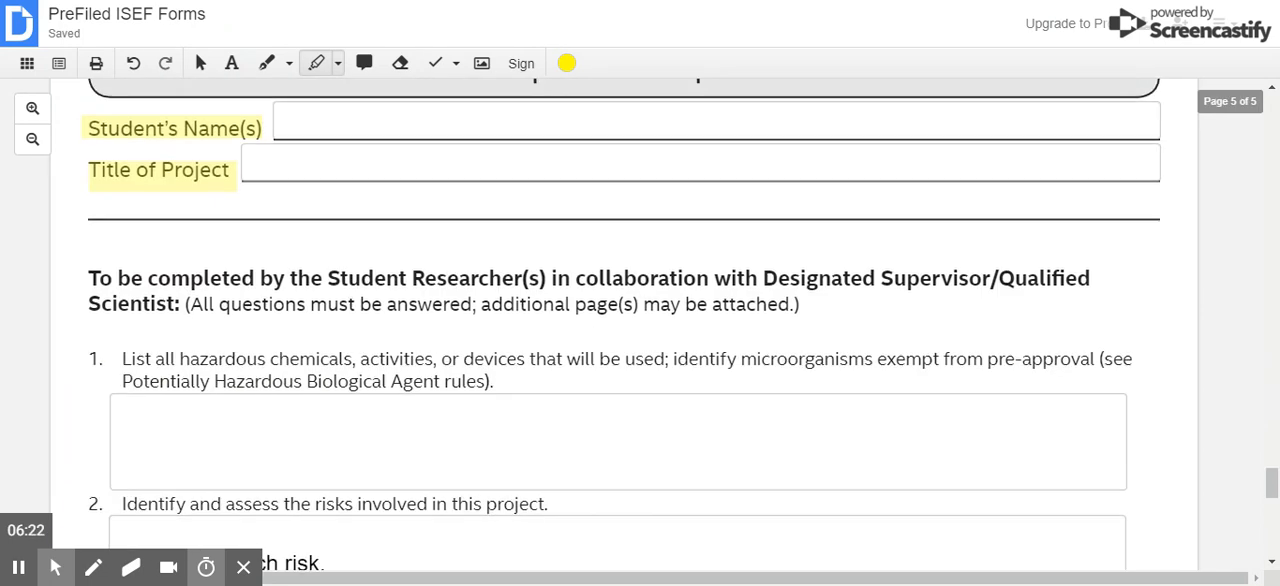
pyautogui.scroll(-1, 618, 330)
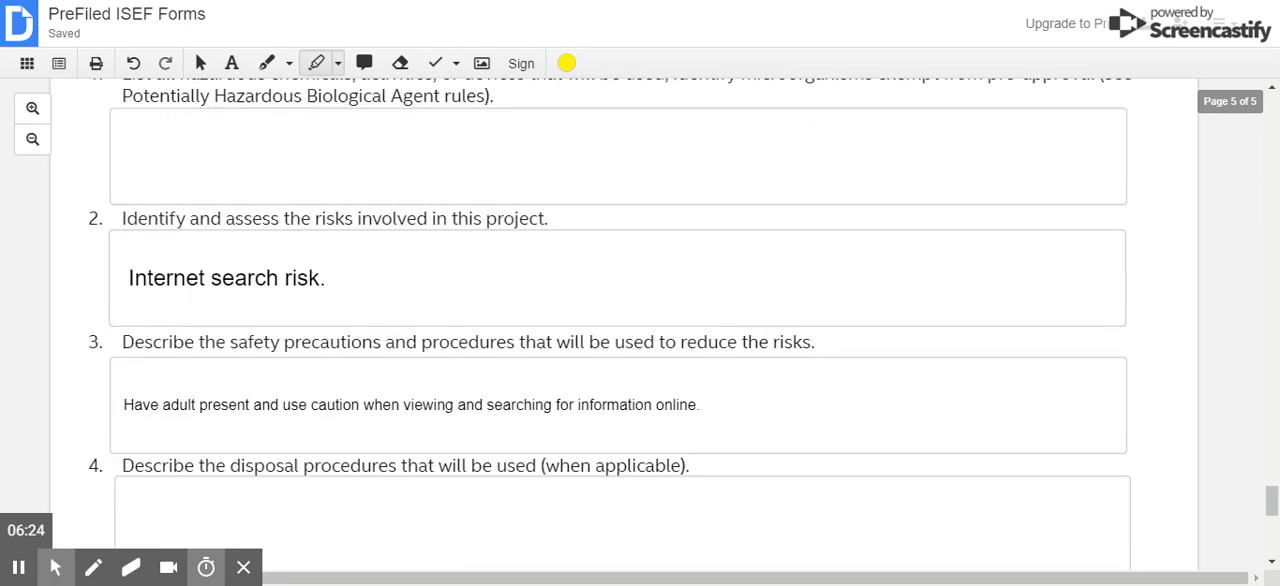
pyautogui.scroll(1, 618, 330)
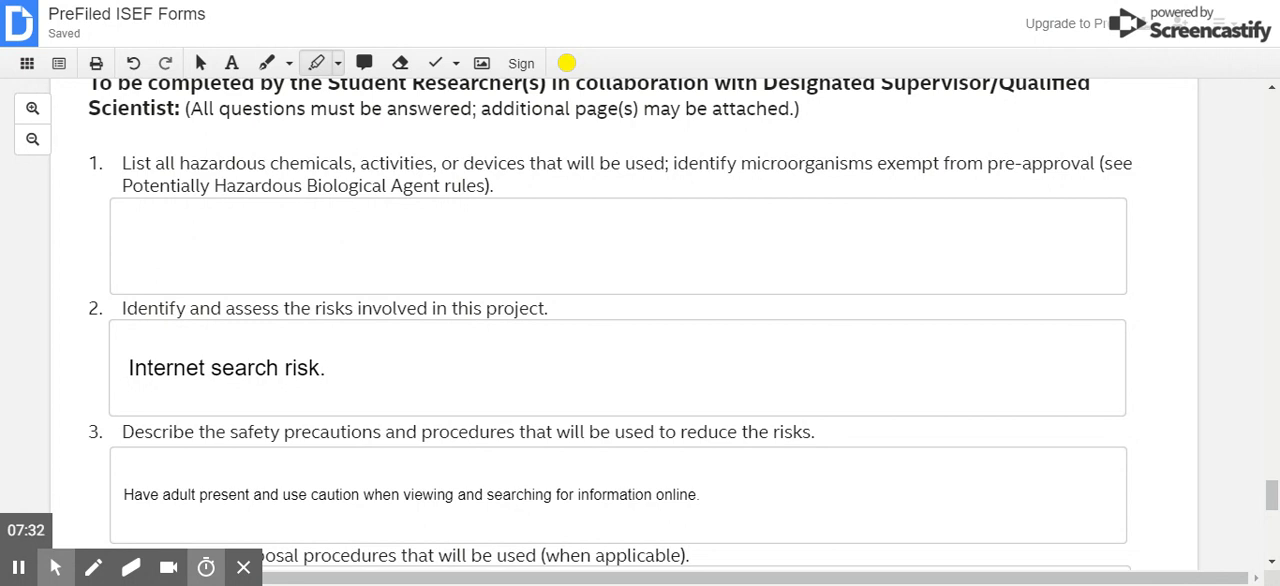
pyautogui.scroll(-1, 176, 338)
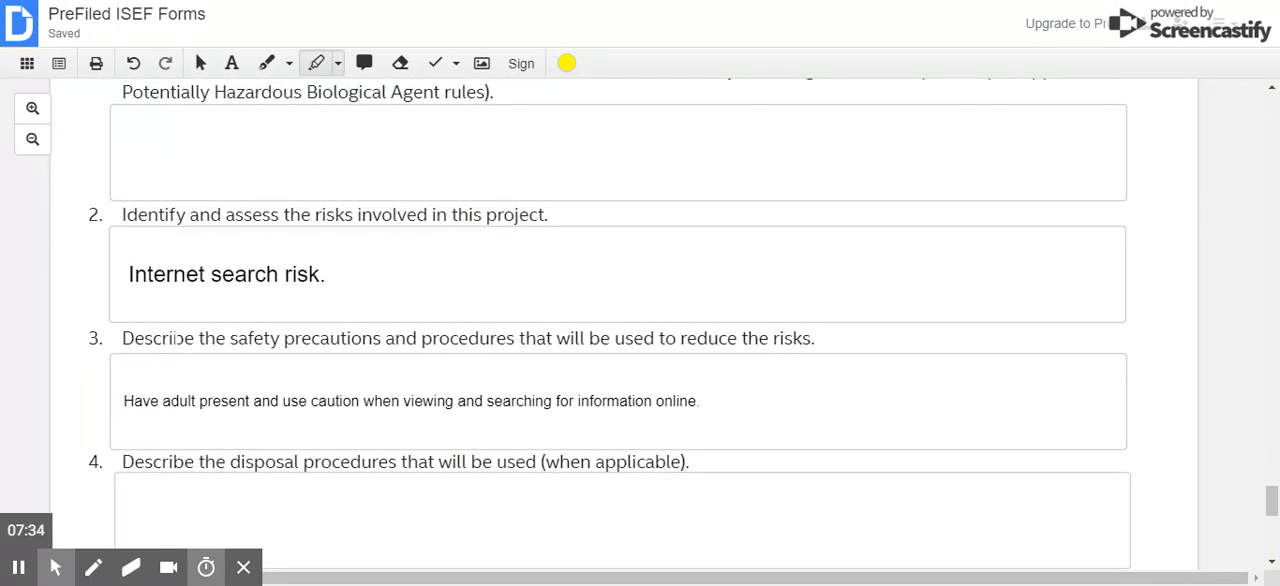
pyautogui.scroll(1, 370, 163)
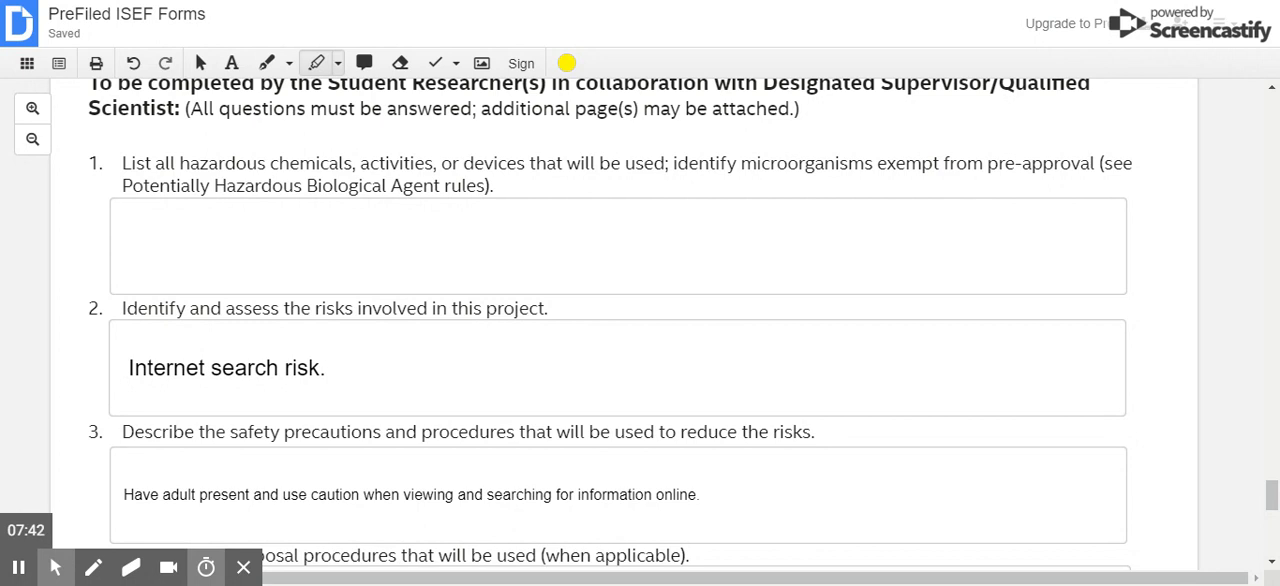
# - Examine items 4 and 5 of the Risk Assessment Form (3) on disposal procedures and safety sources, plus the Designated Supervisor section
pyautogui.scroll(-1, 610, 330)
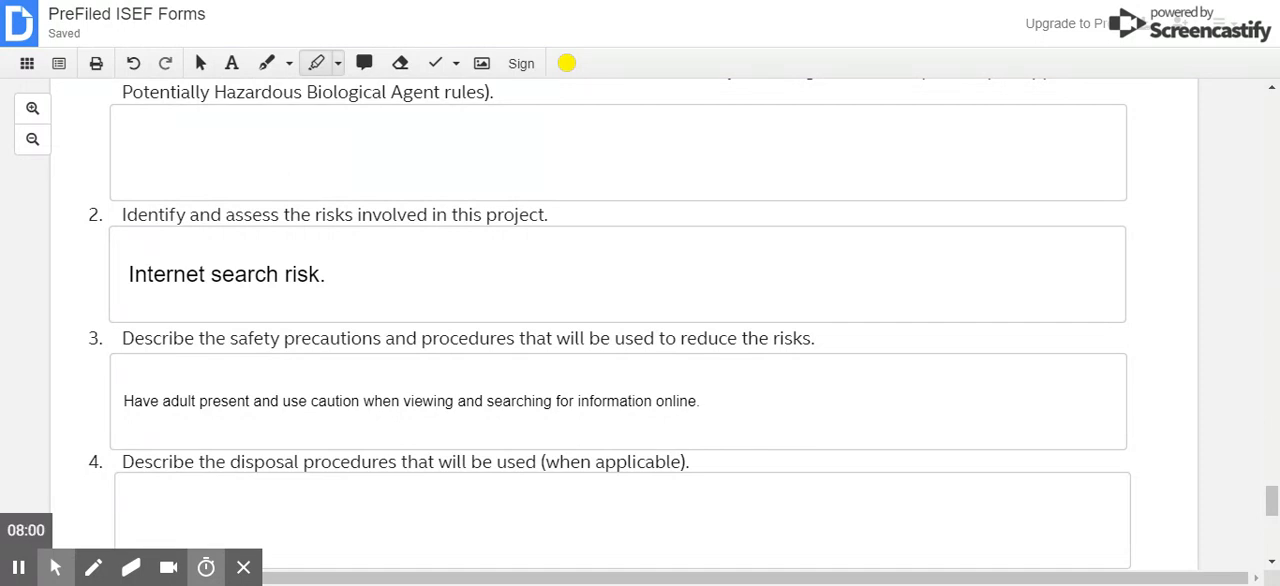
pyautogui.scroll(-2, 640, 320)
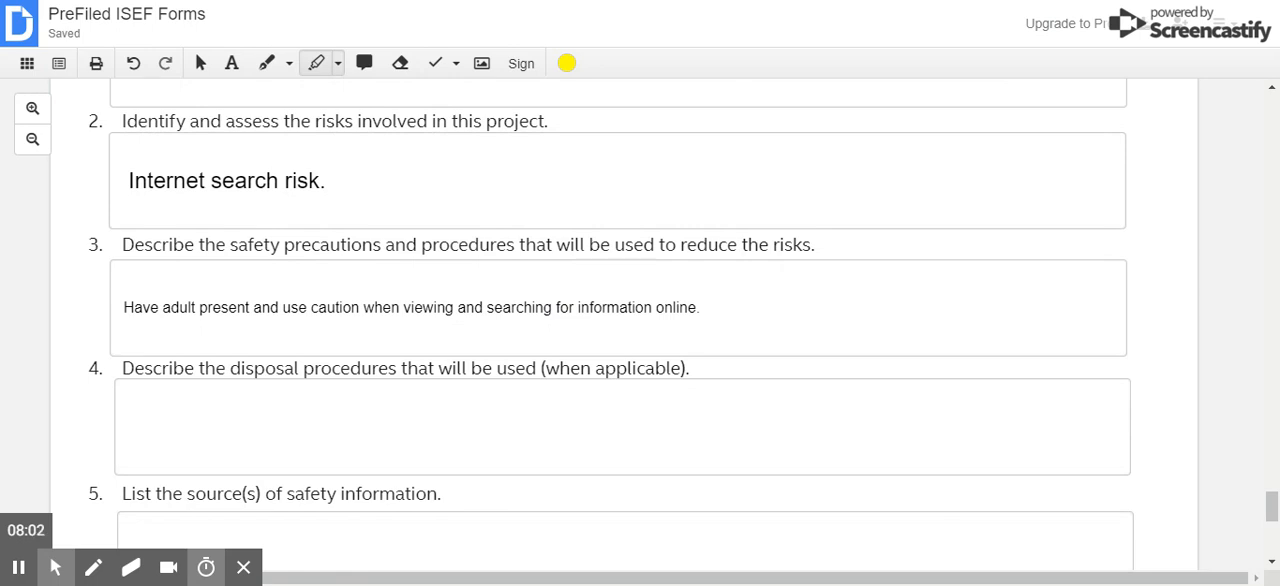
pyautogui.scroll(-2, 640, 320)
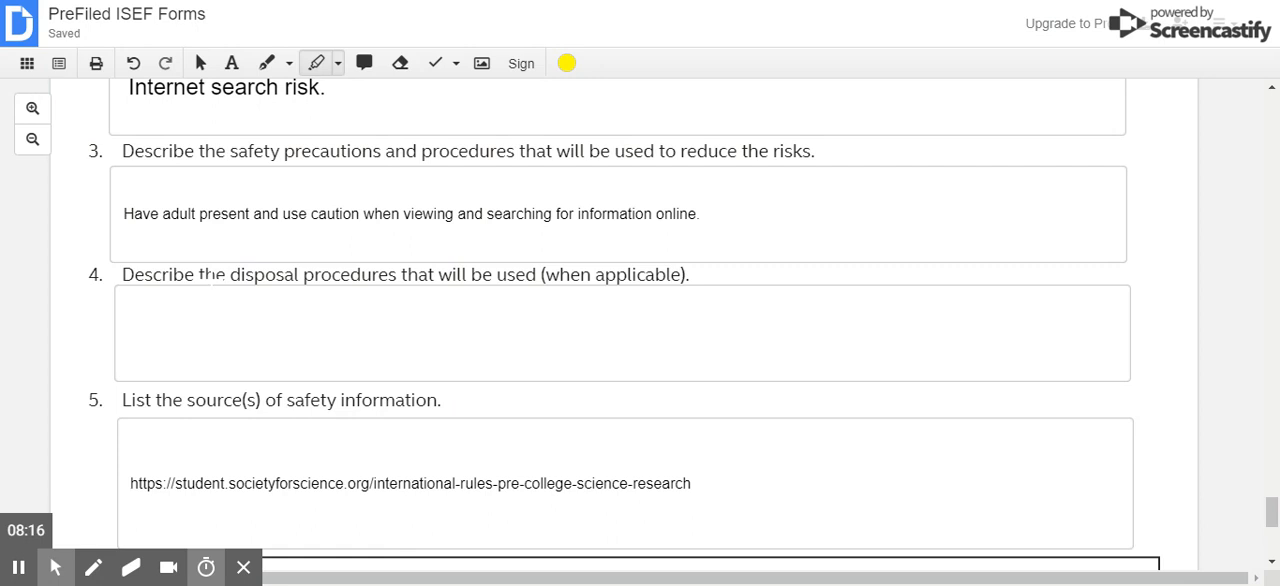
pyautogui.scroll(-1, 212, 275)
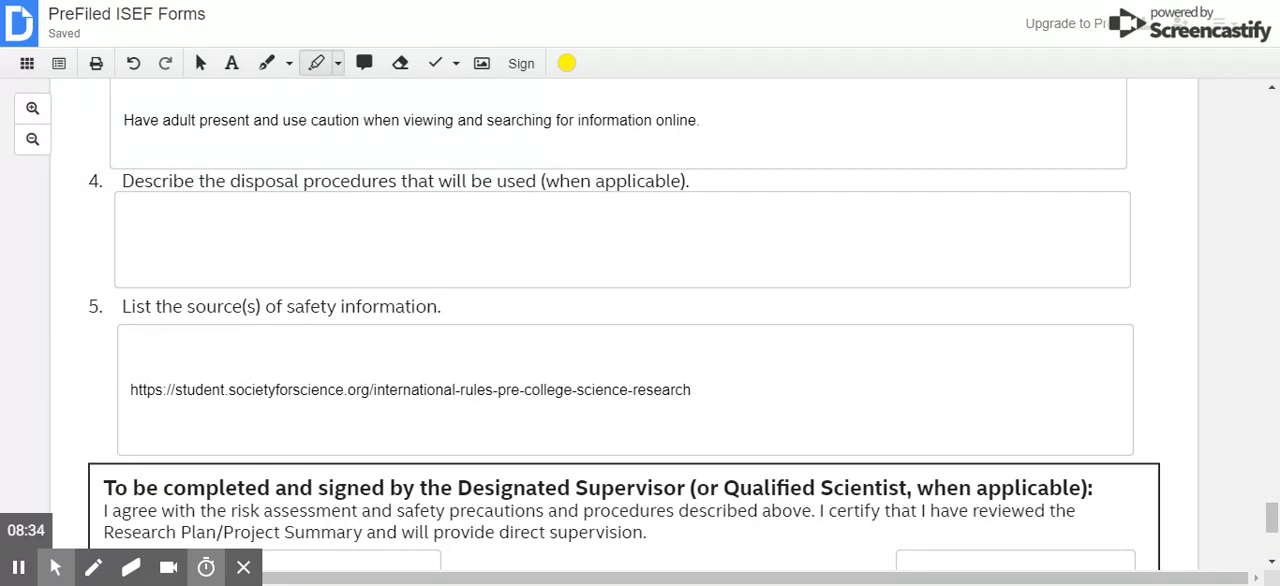
pyautogui.click(706, 392)
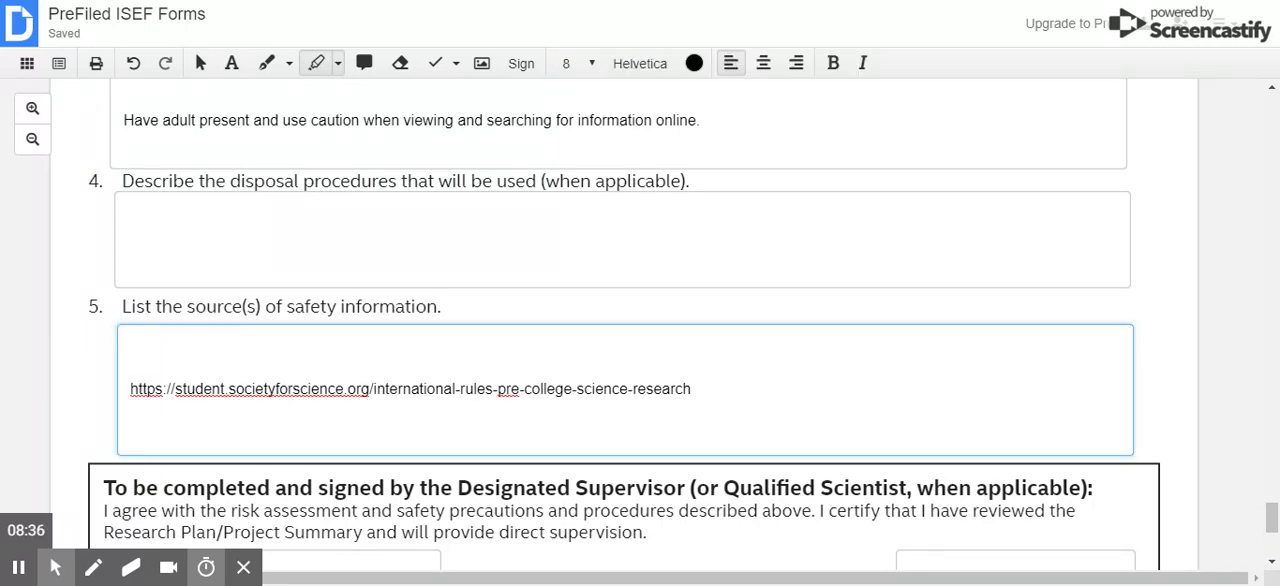
pyautogui.scroll(-2, 706, 392)
pyautogui.scroll(-1, 708, 392)
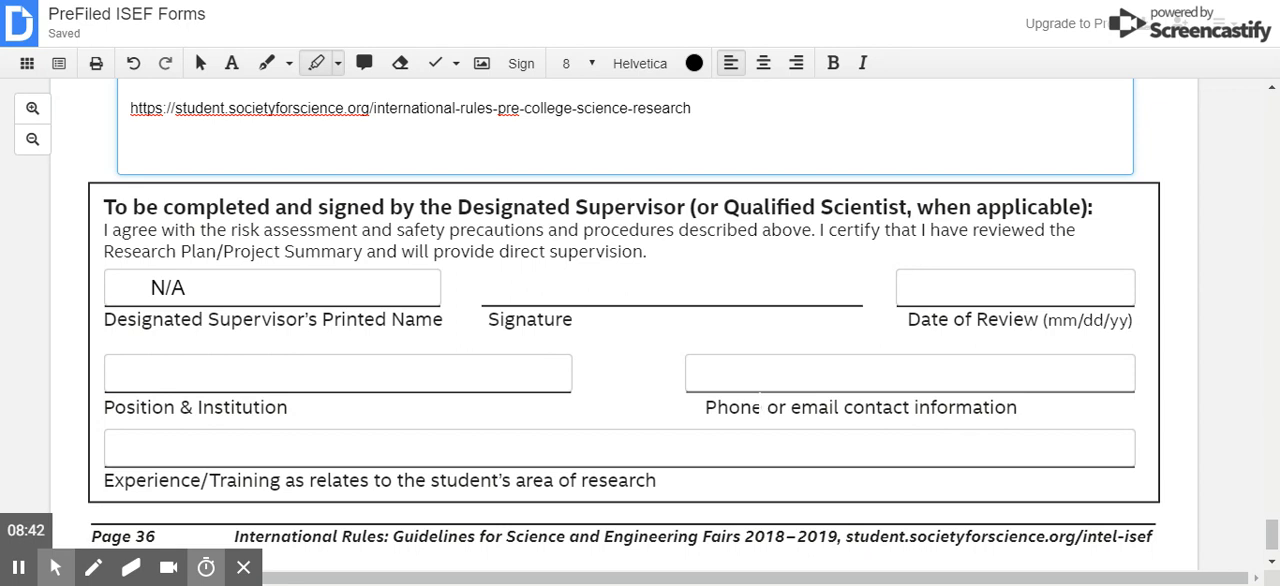
pyautogui.scroll(-1, 663, 330)
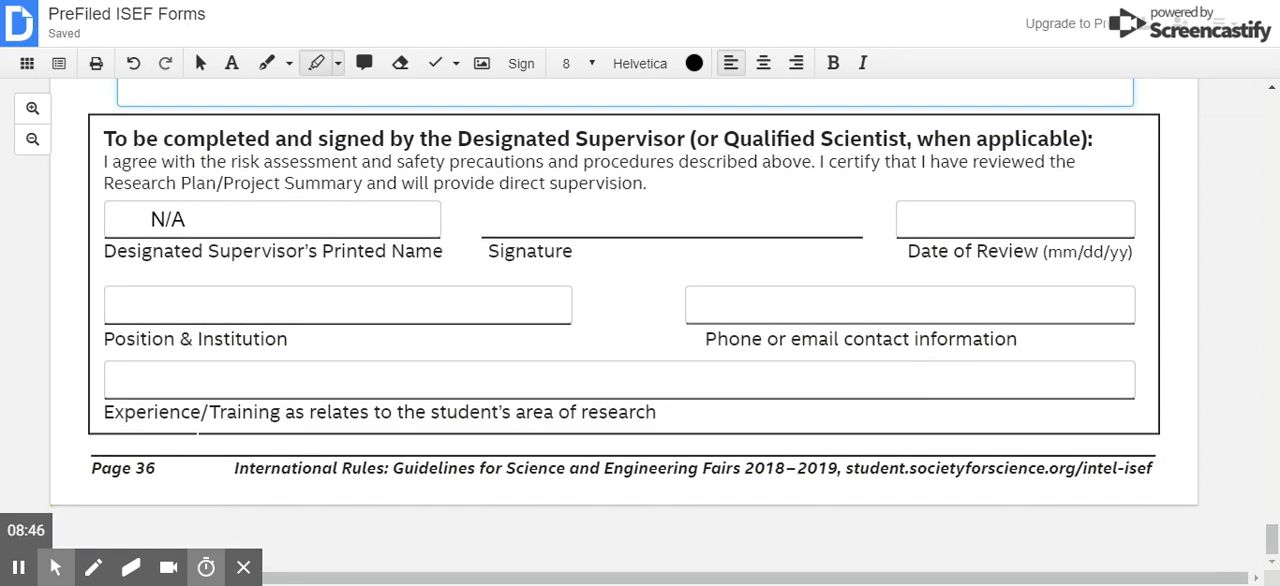
# - Return to the Checklist for Adult Sponsor (1) on the first page, looking back over the highlighted fields of the forms
pyautogui.scroll(1, 343, 345)
pyautogui.scroll(12, 343, 345)
pyautogui.scroll(14, 343, 357)
pyautogui.scroll(15, 343, 357)
pyautogui.scroll(15, 626, 324)
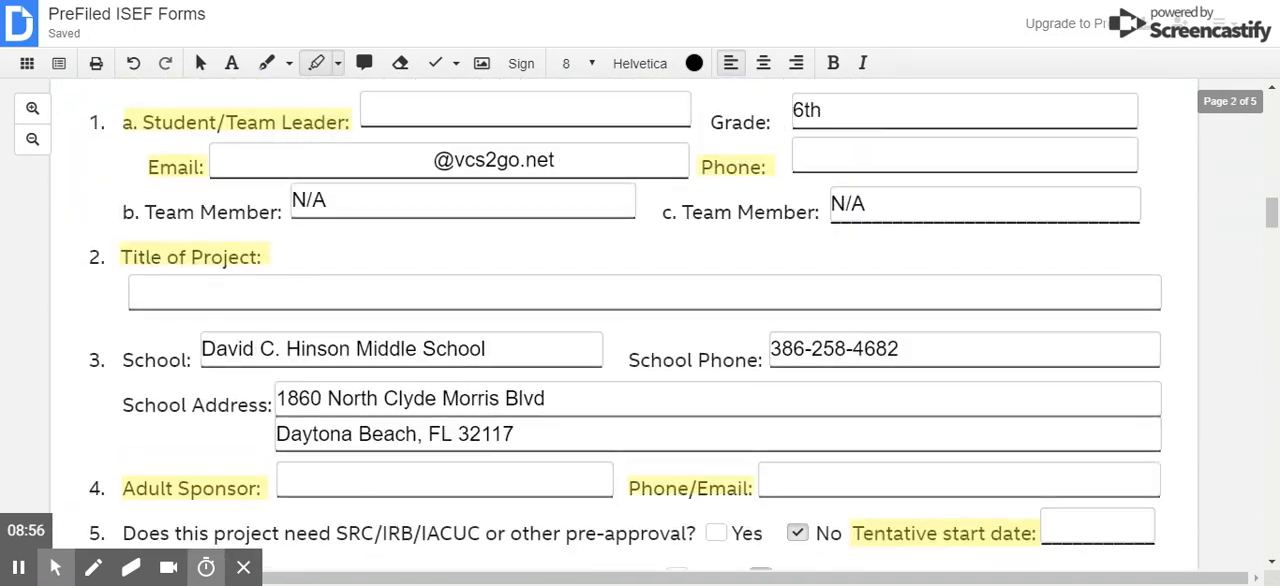
pyautogui.scroll(2, 626, 324)
pyautogui.scroll(15, 626, 324)
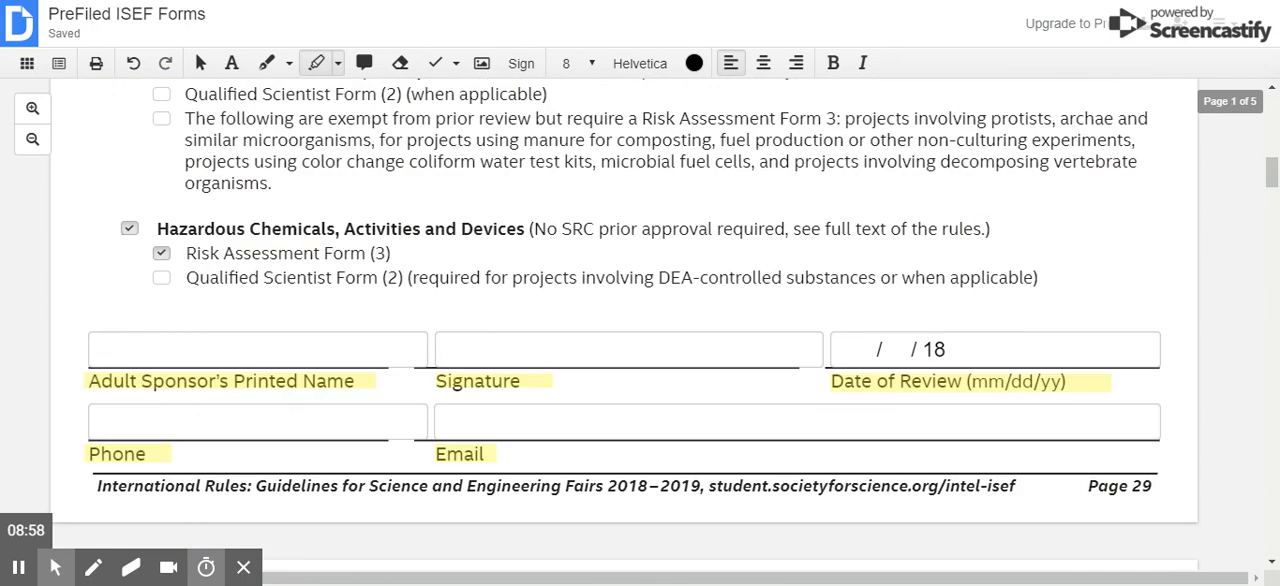
pyautogui.scroll(5, 626, 324)
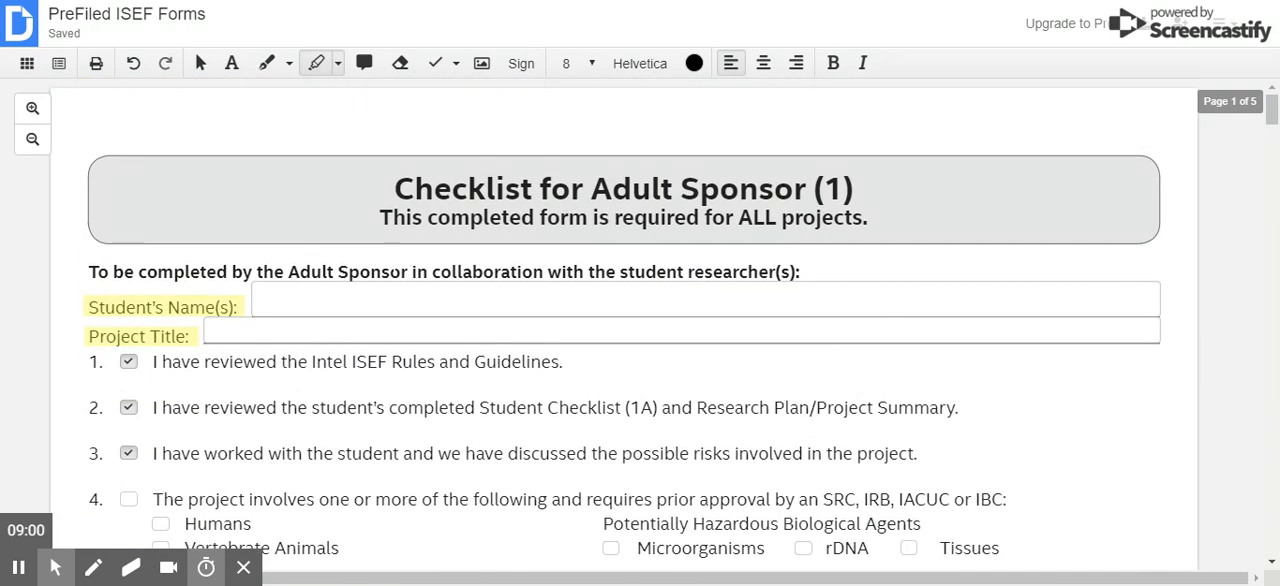